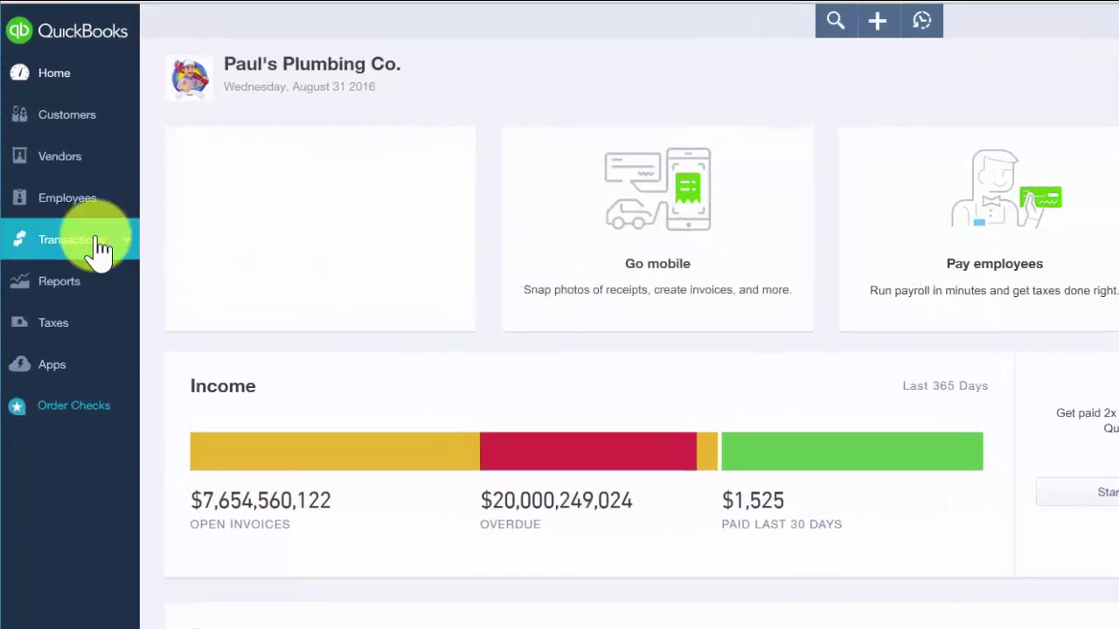
Create a new customer and enter the customer's first and last name, email, phone, mobile number and billing address.
left_click(65, 132)
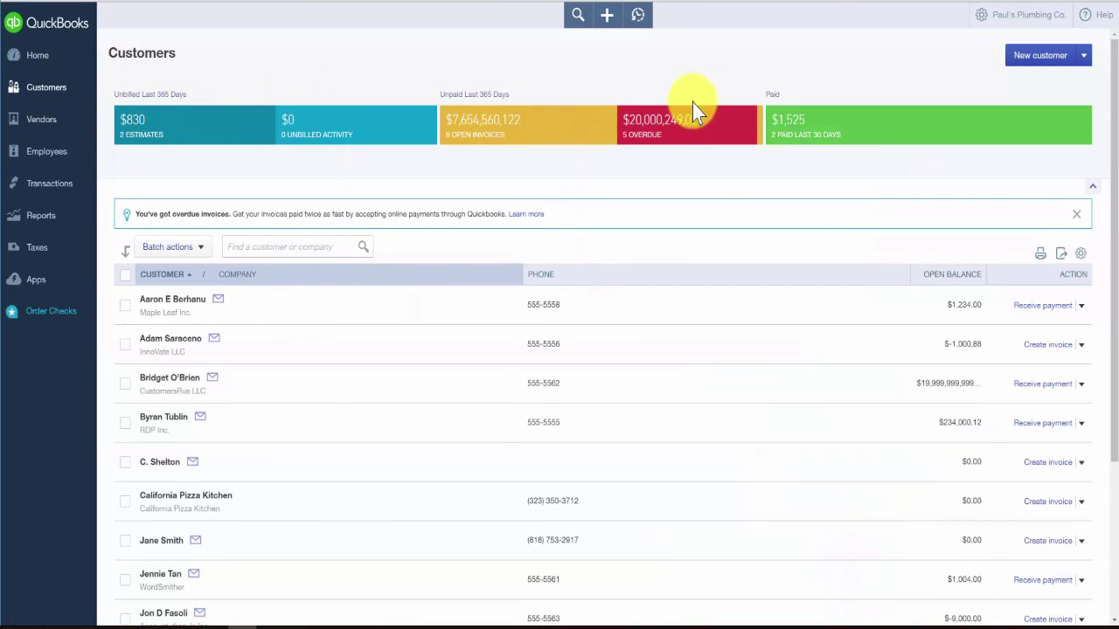
left_click(1055, 68)
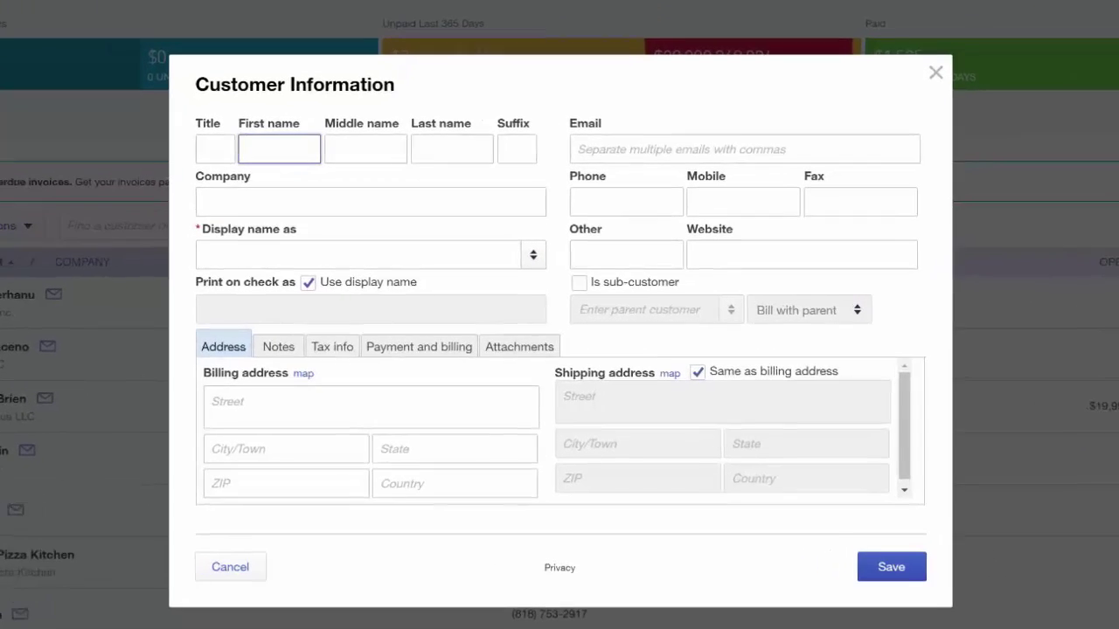
left_click(293, 152)
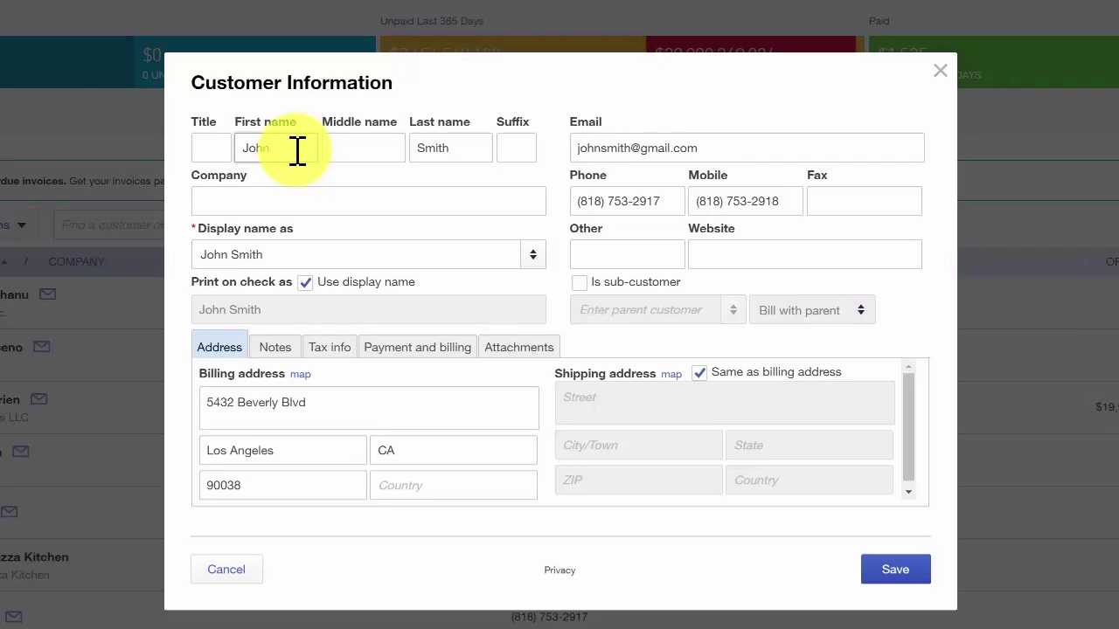
Review the new customer's name, display name, company, website and billing address fields.
double_click(297, 150)
key("Tab")
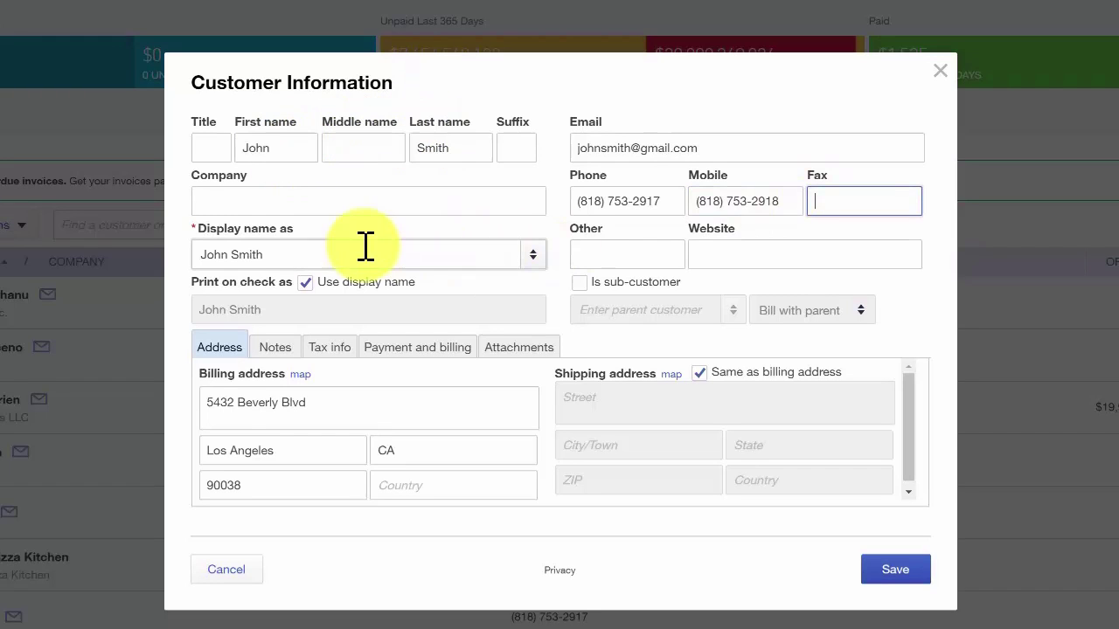
left_click(284, 243)
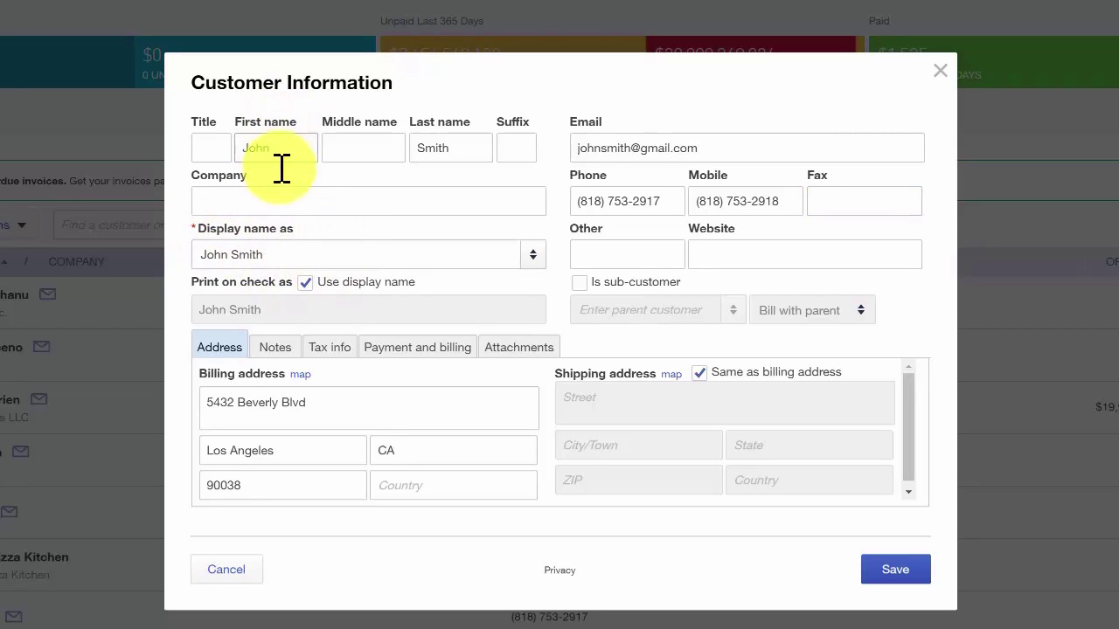
left_click(283, 200)
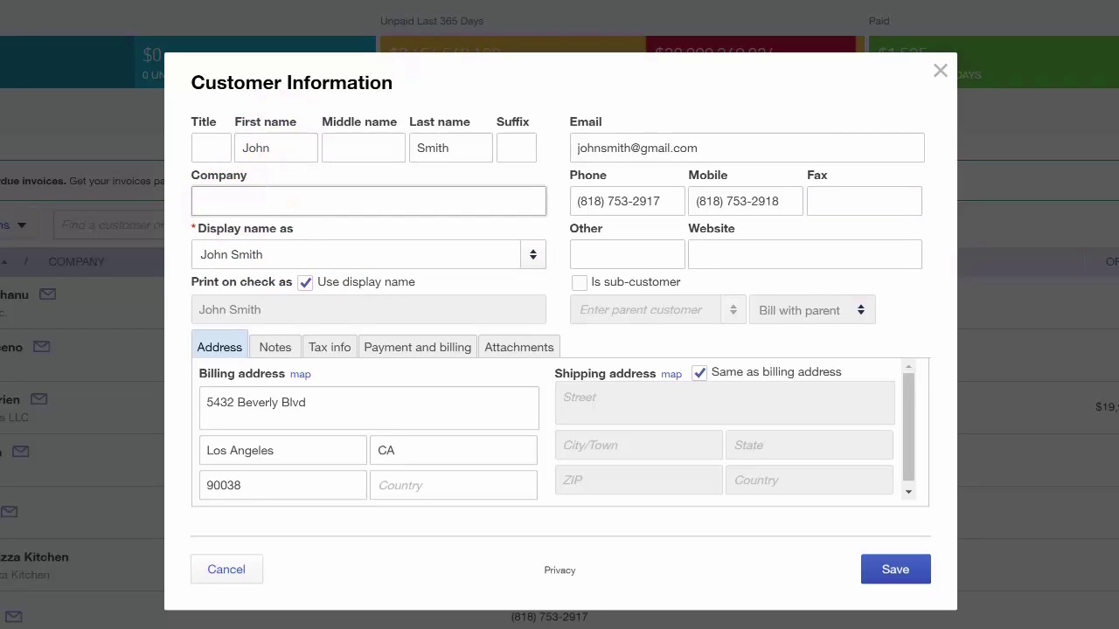
left_click(804, 254)
left_click(210, 348)
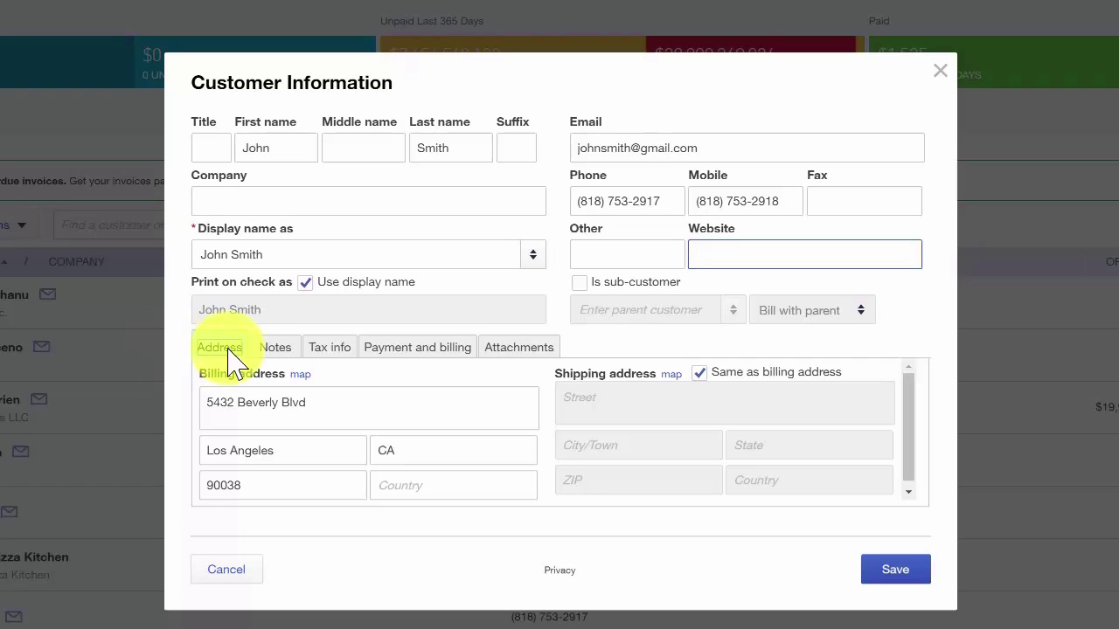
left_click_drag(331, 403, 205, 412)
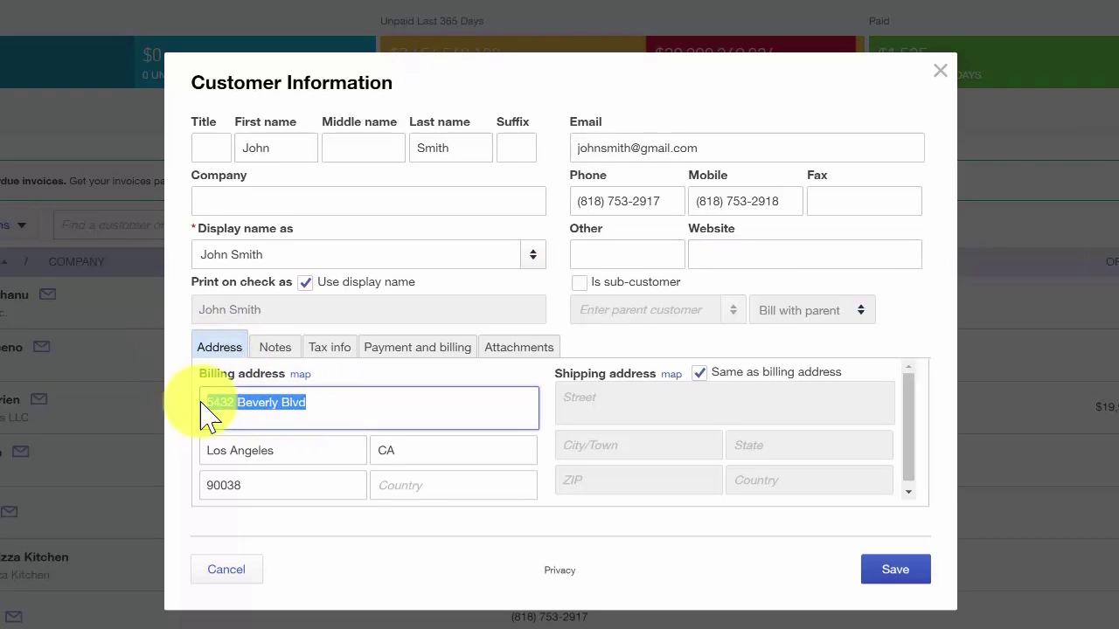
key("Right")
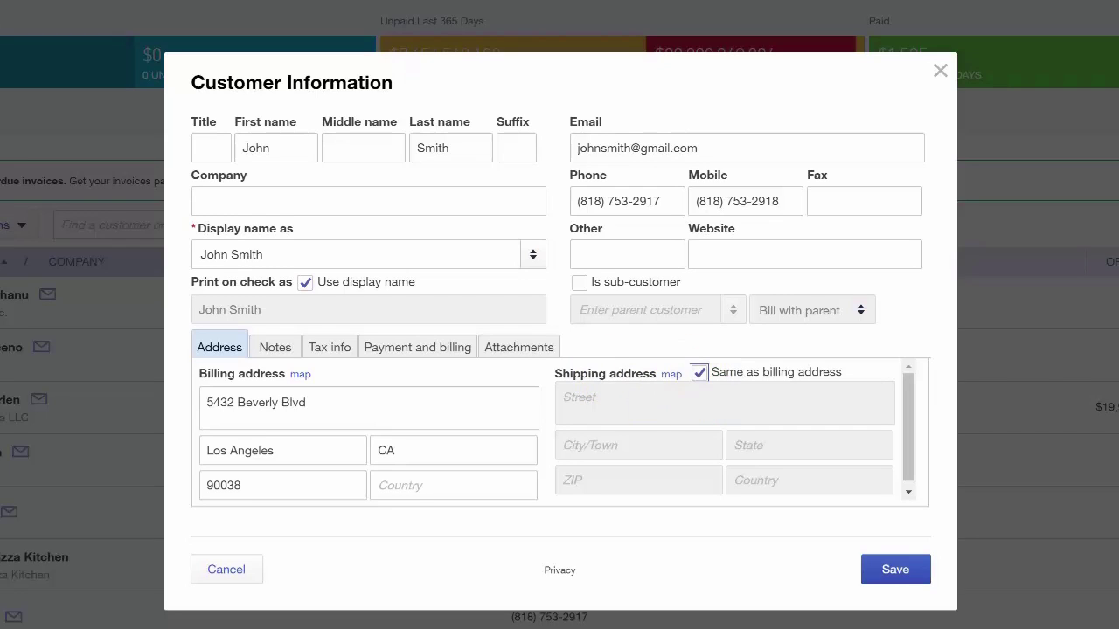
left_click(699, 372)
left_click(629, 403)
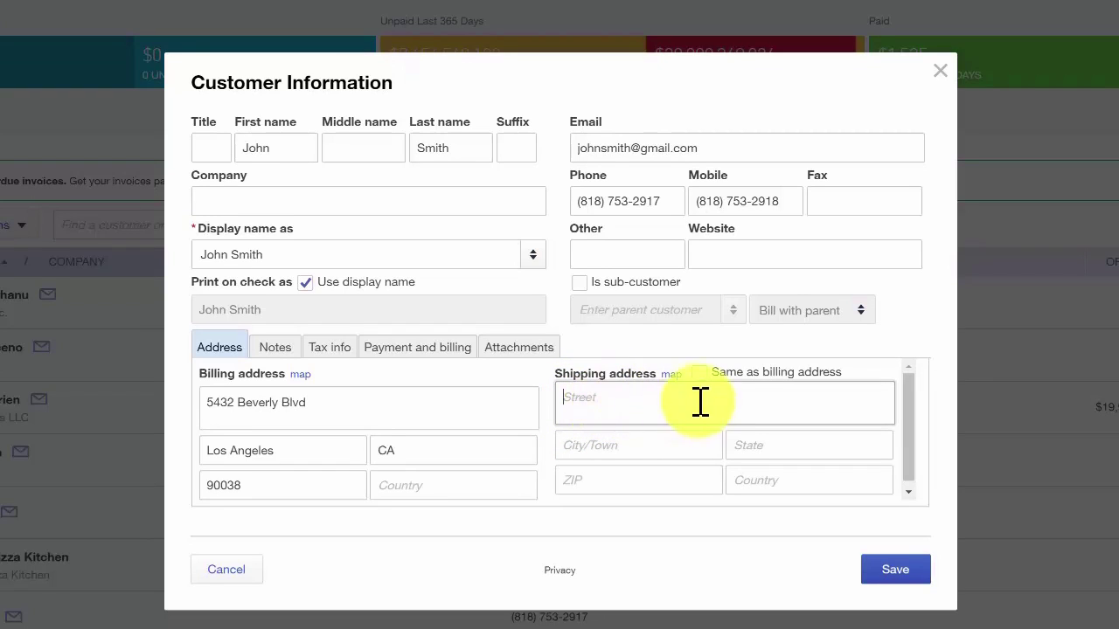
left_click(699, 373)
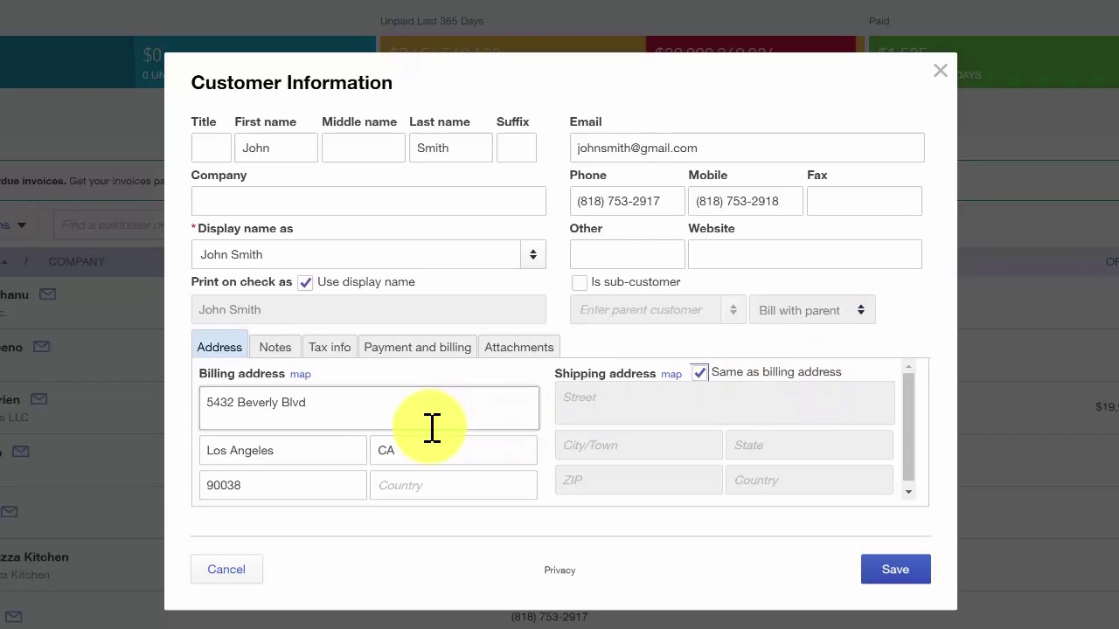
Set the new customer's preferred payment method to Check.
left_click(442, 365)
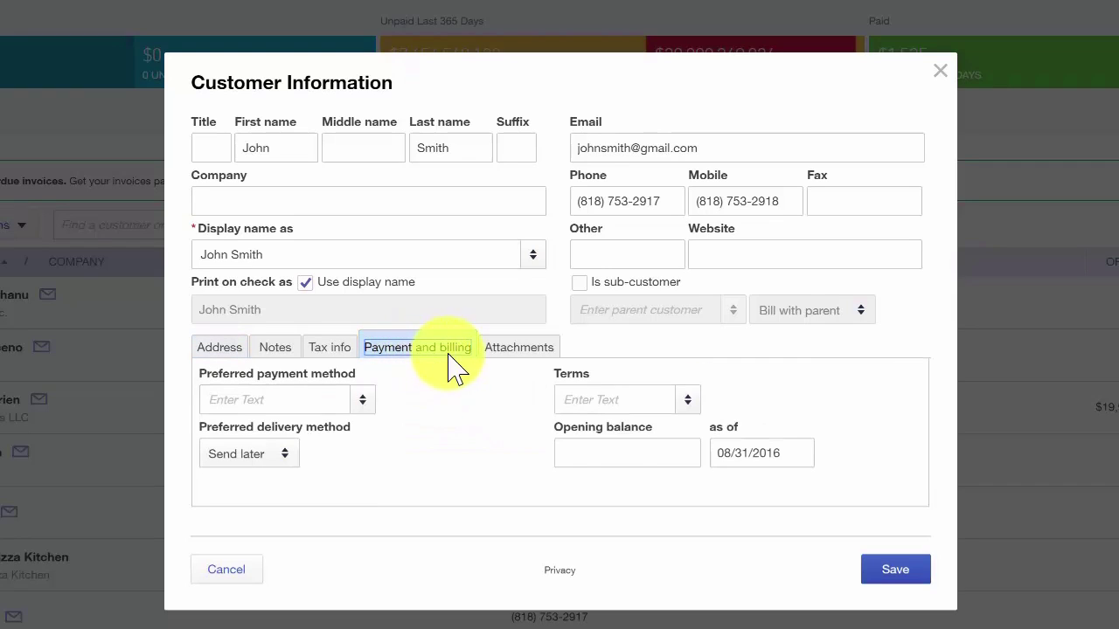
left_click(303, 393)
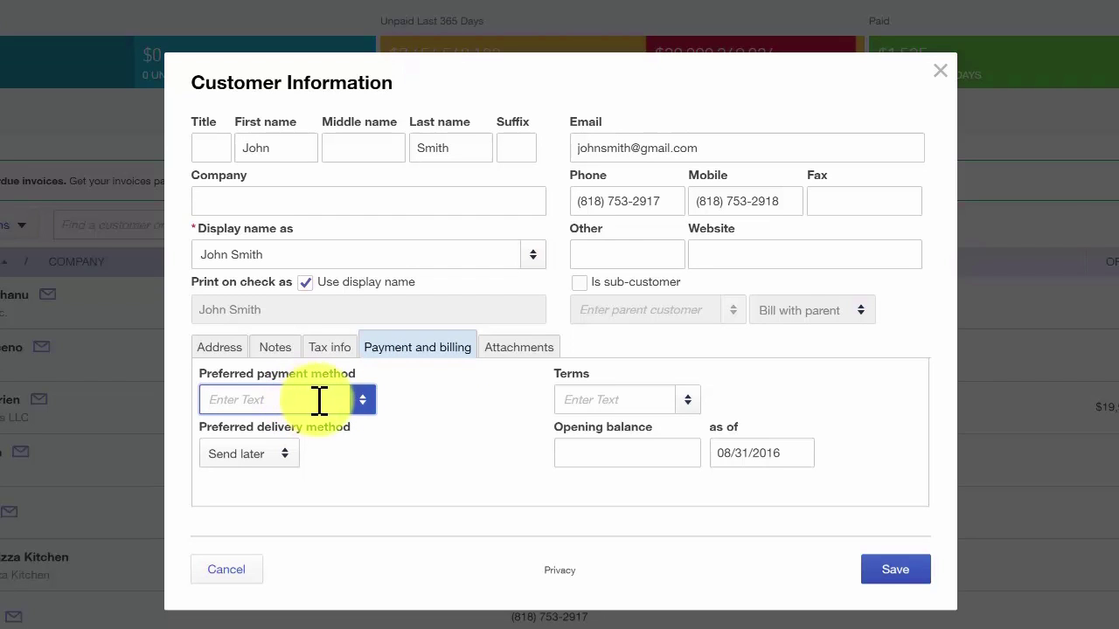
left_click(354, 397)
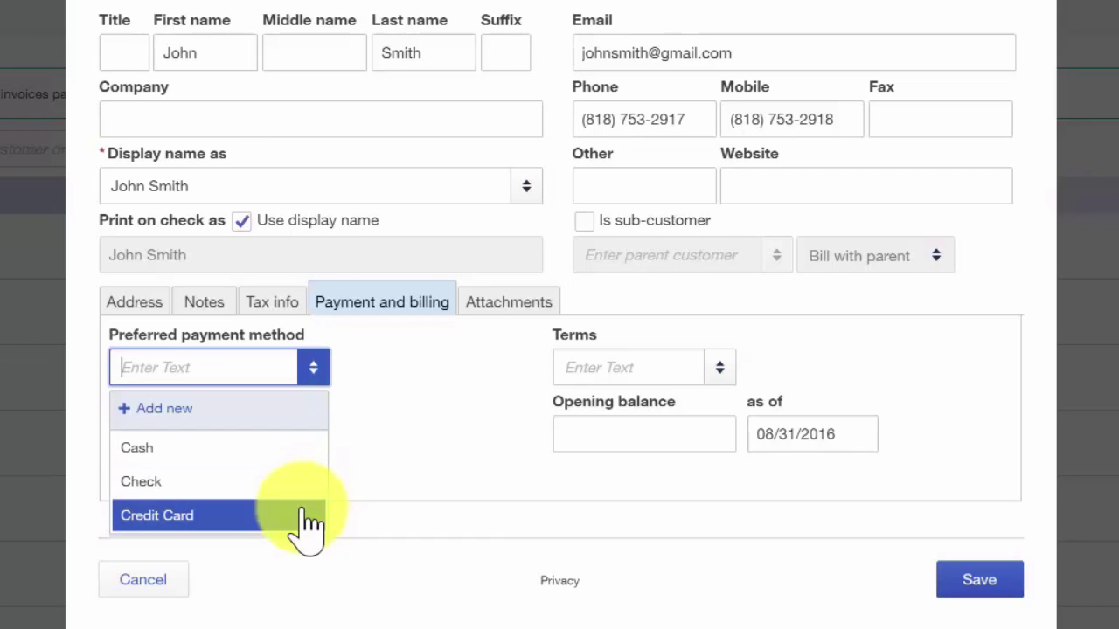
left_click(271, 480)
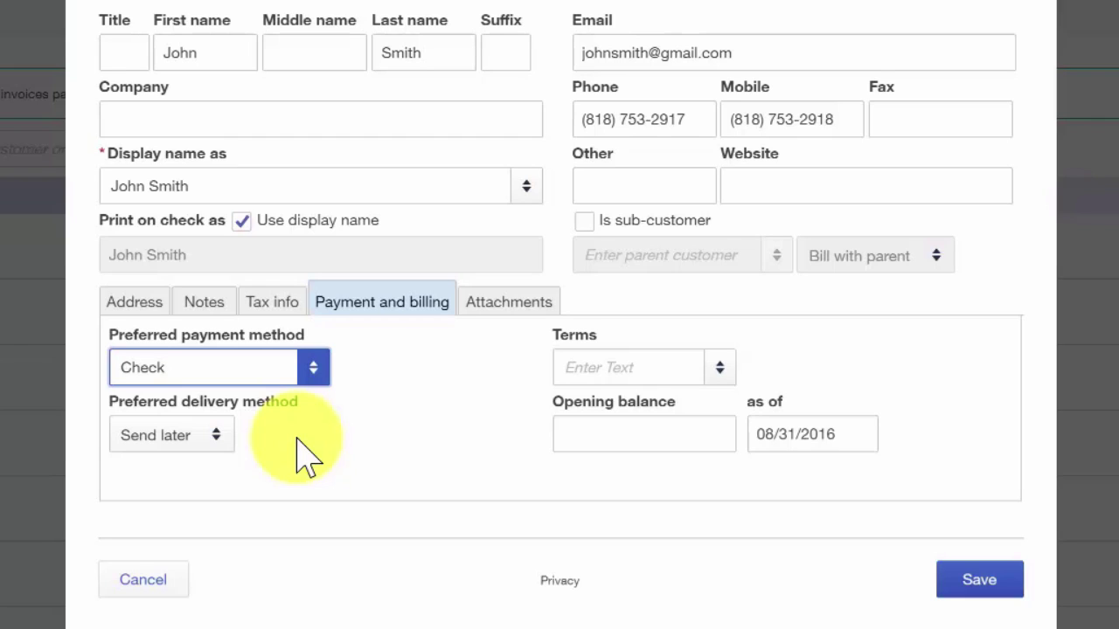
Set the customer's preferred delivery method to Print later.
left_click(212, 435)
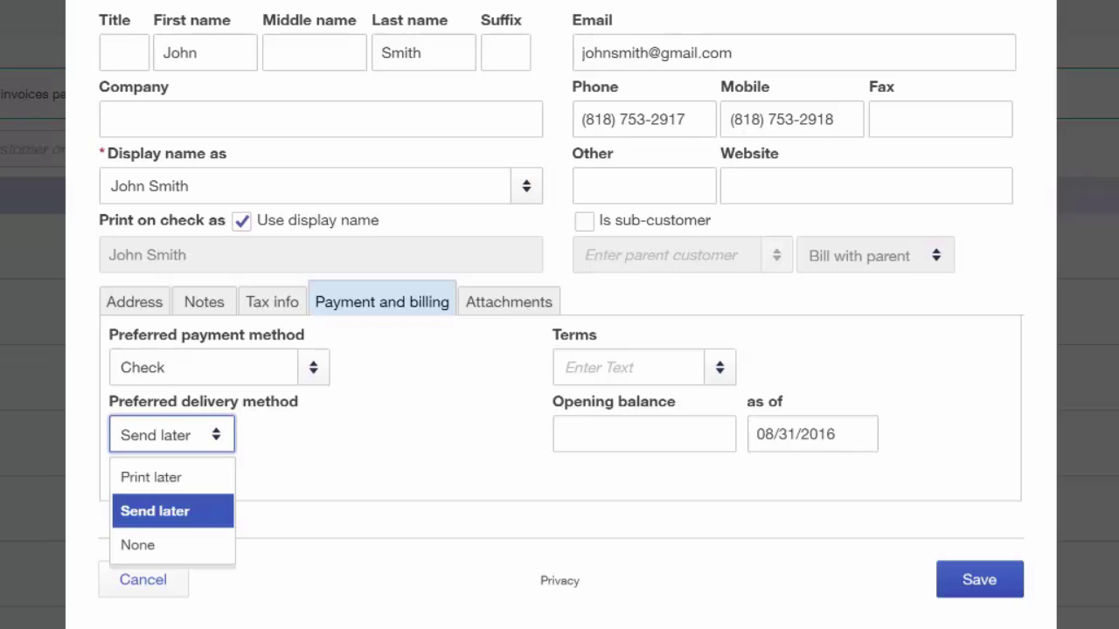
left_click(208, 516)
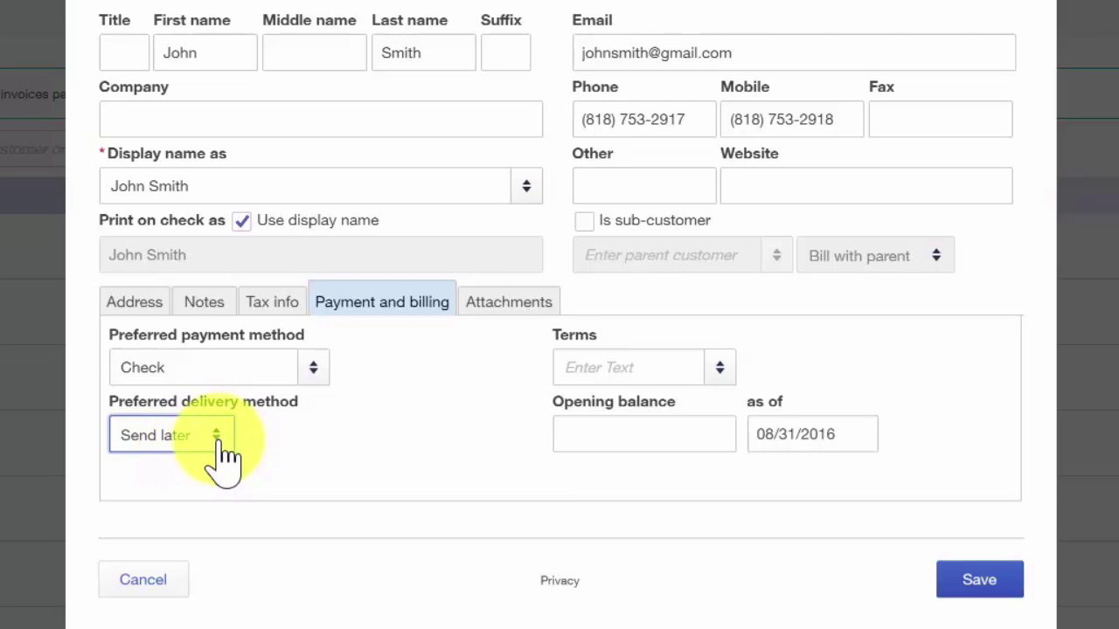
left_click(171, 434)
left_click(150, 474)
Set the customer's payment terms to Net 30 and leave the opening balance empty.
left_click(705, 367)
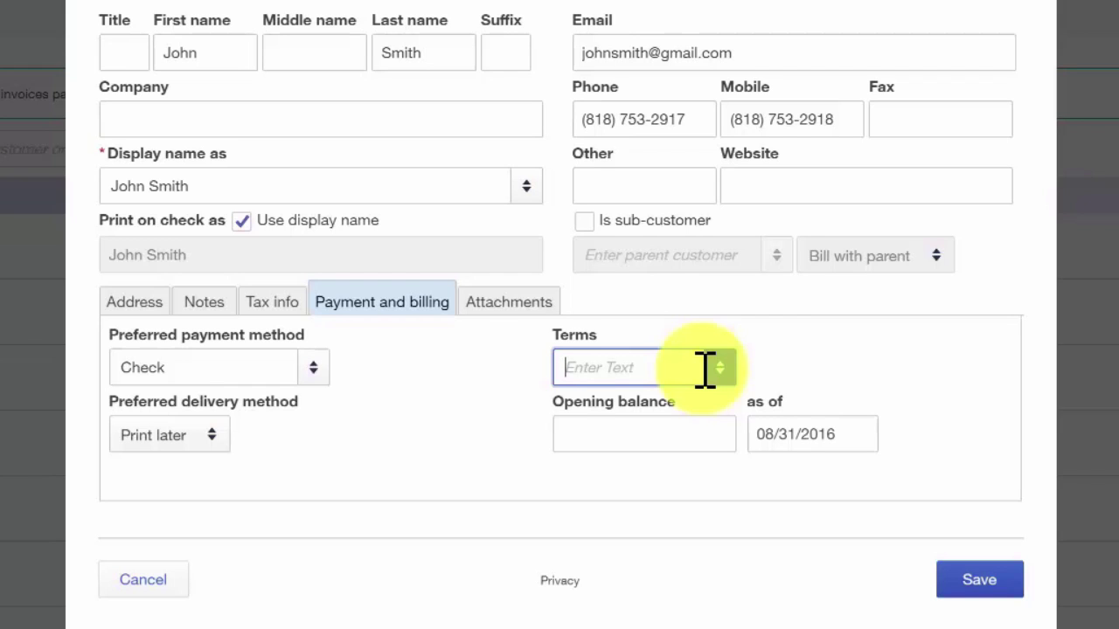
type("Net 30")
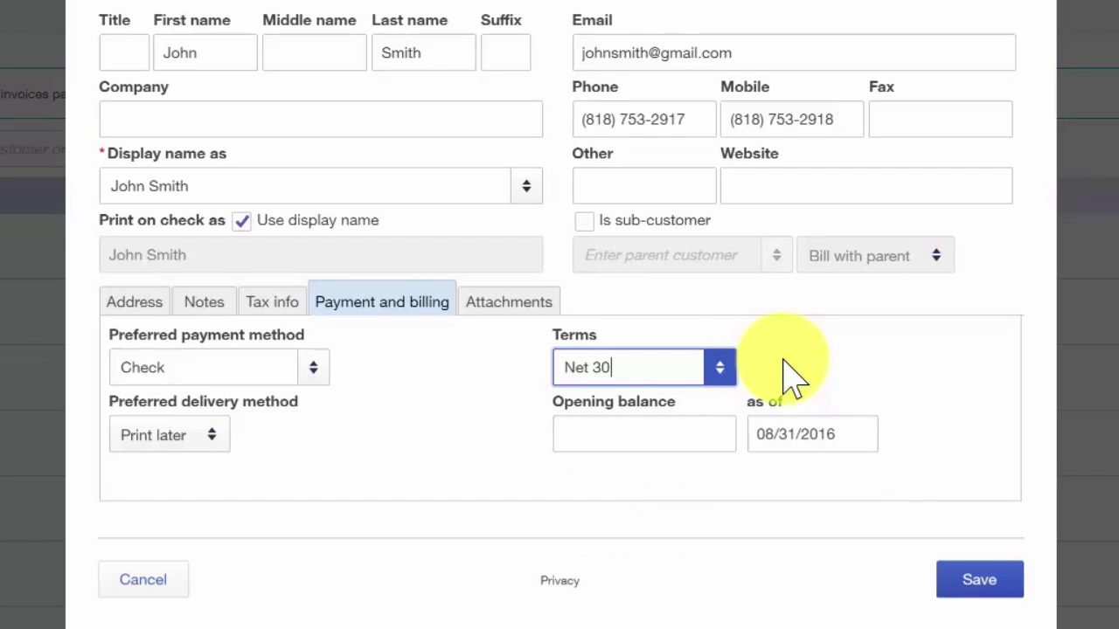
left_click(678, 437)
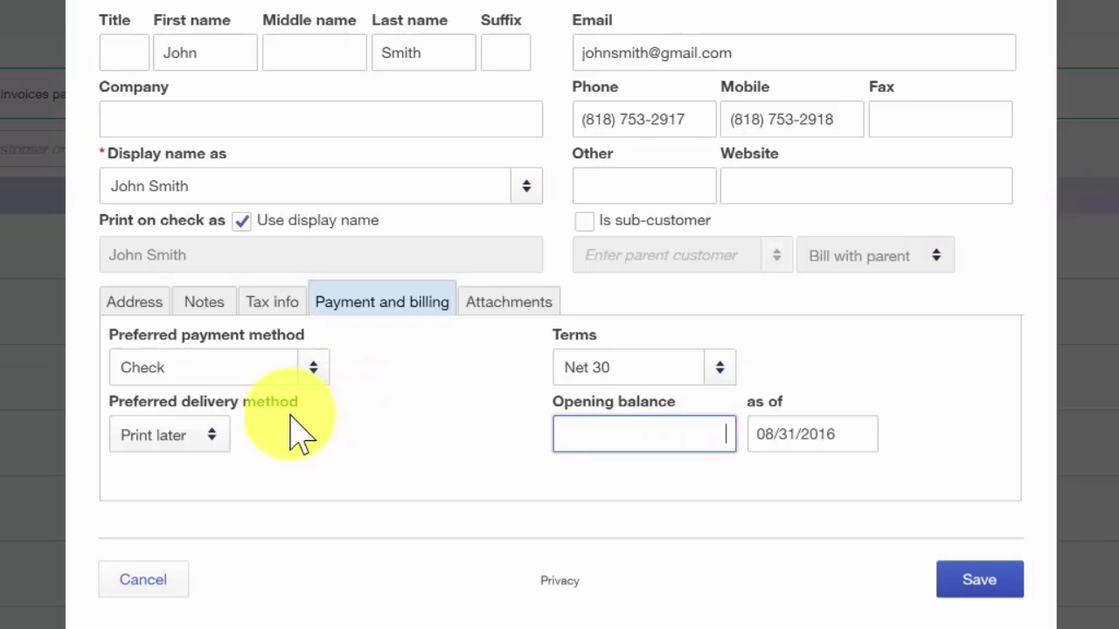
Look through the customer's notes, tax resale number and attachments sections, and save the new customer.
left_click(205, 306)
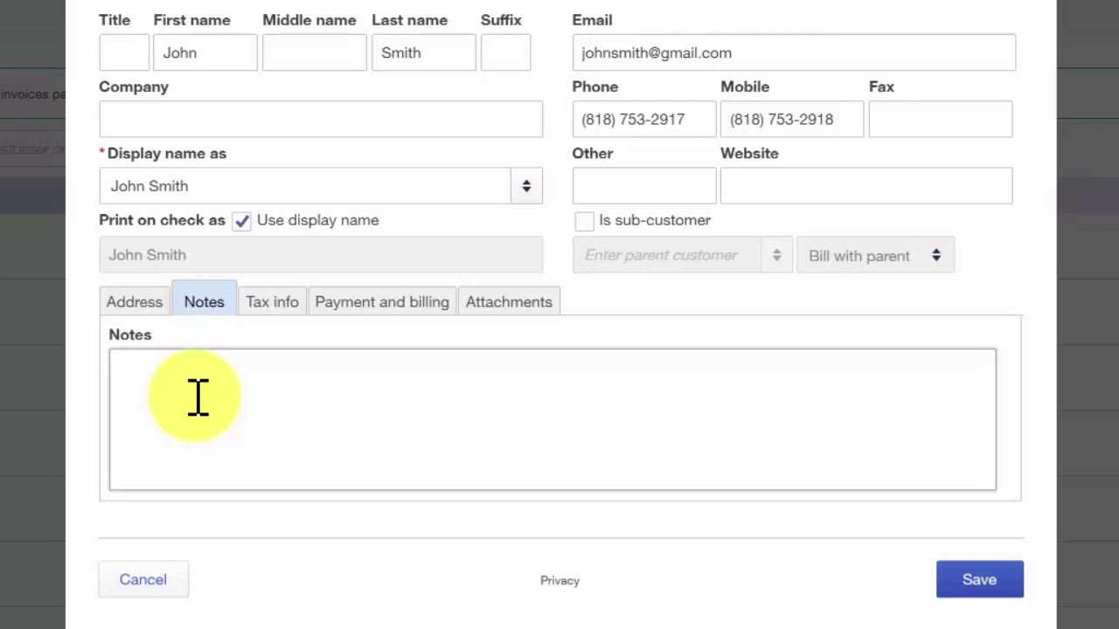
left_click(278, 306)
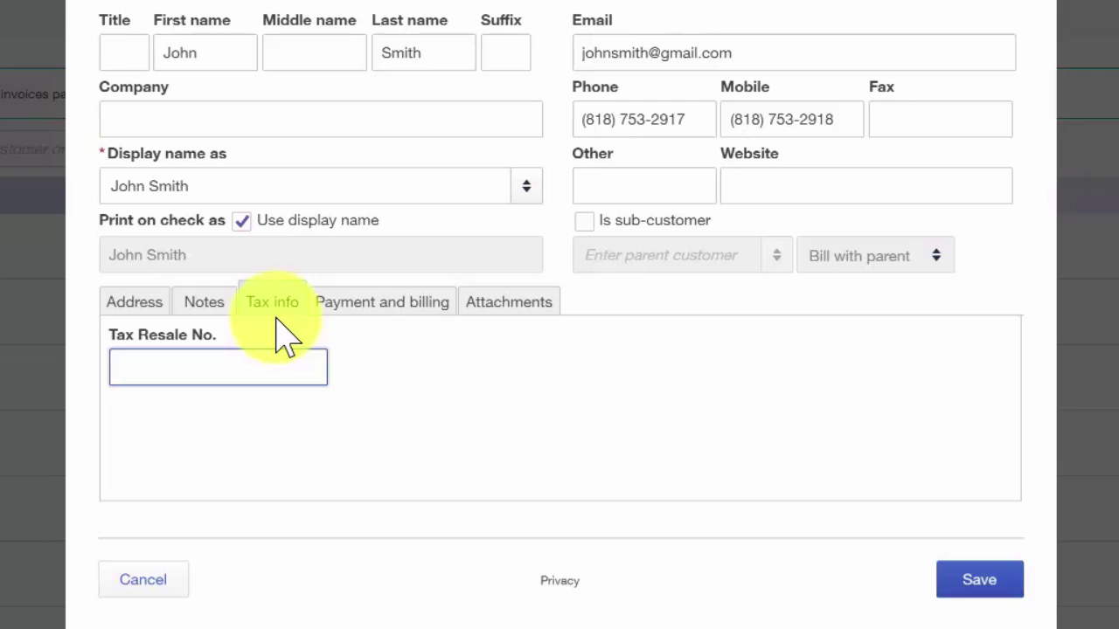
left_click(516, 308)
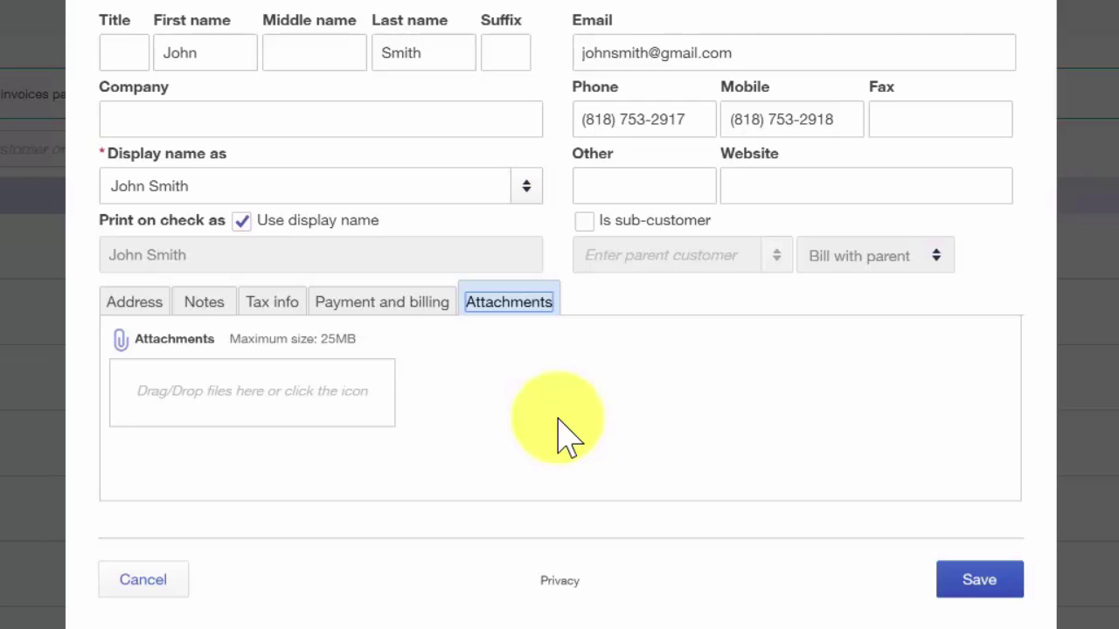
left_click(977, 581)
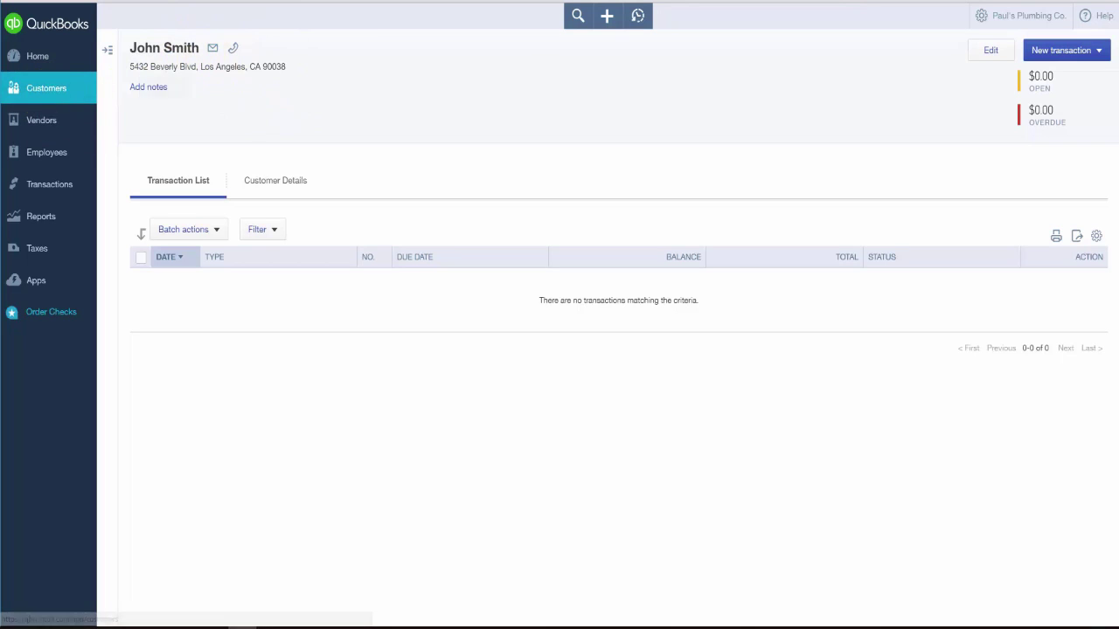
Open the newly added customer from the customer list and view its editable information, cancelling without saving.
left_click(47, 88)
scroll(167, 464, "down", 1)
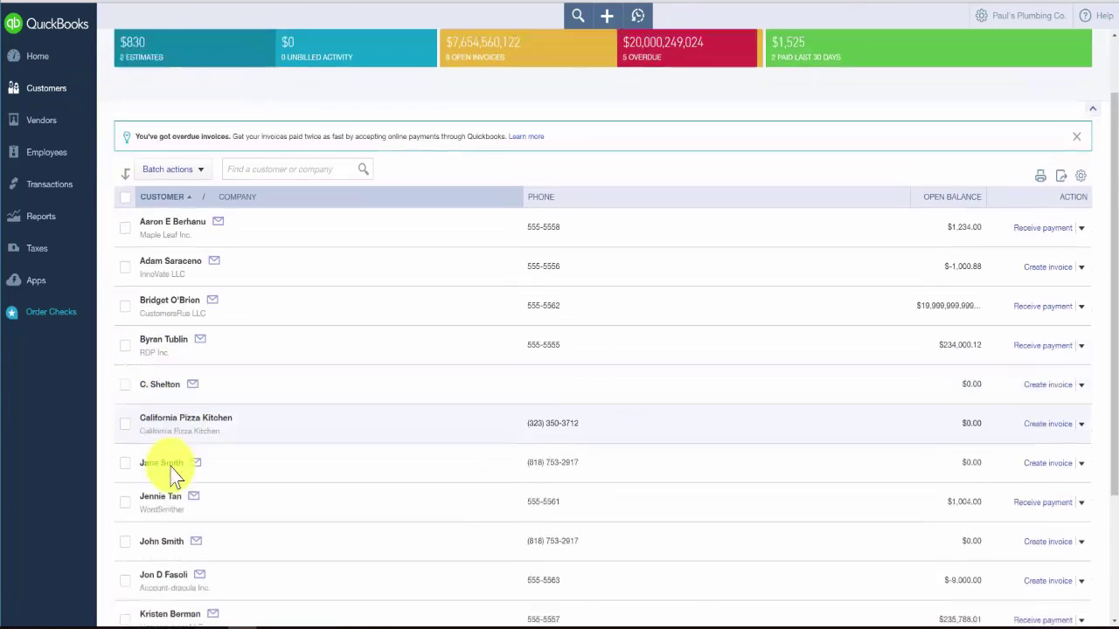
scroll(171, 472, "down", 2)
scroll(172, 474, "down", 1)
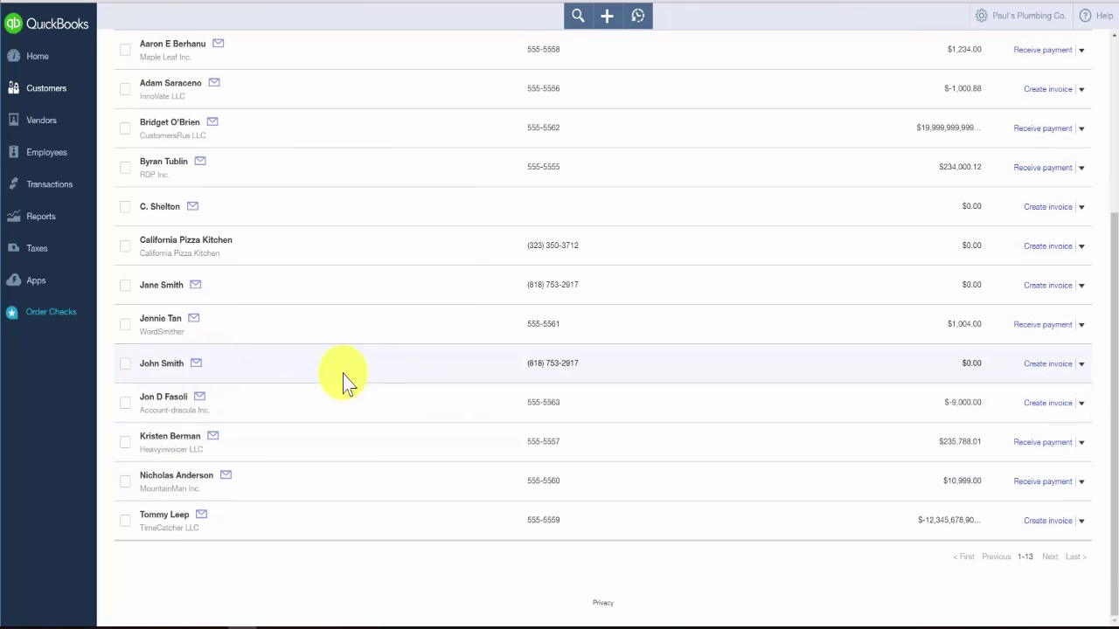
left_click(162, 365)
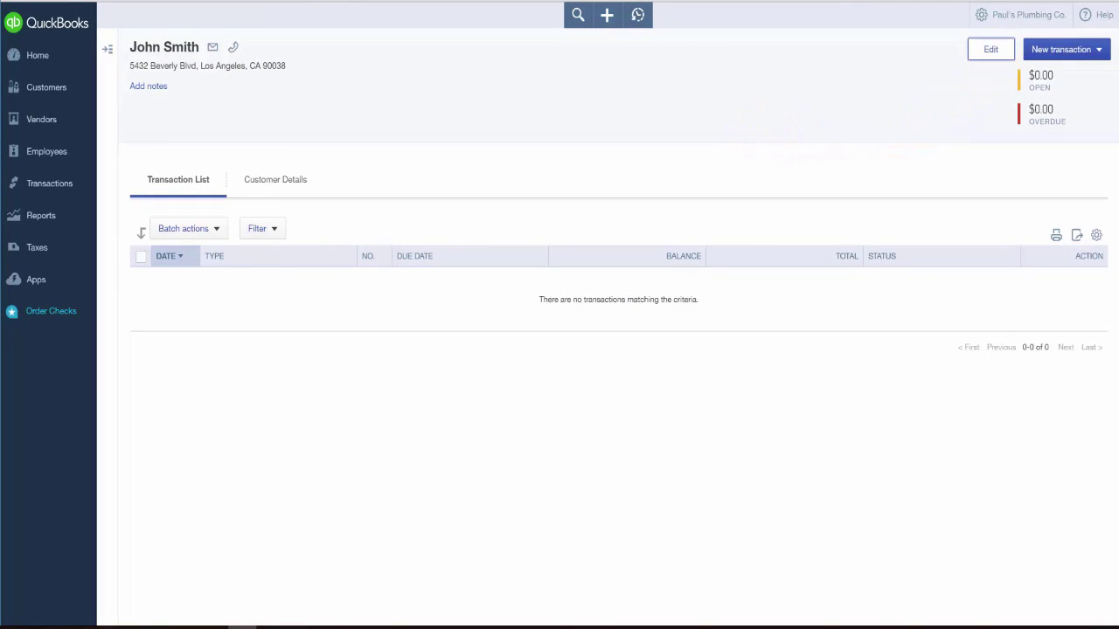
left_click(991, 50)
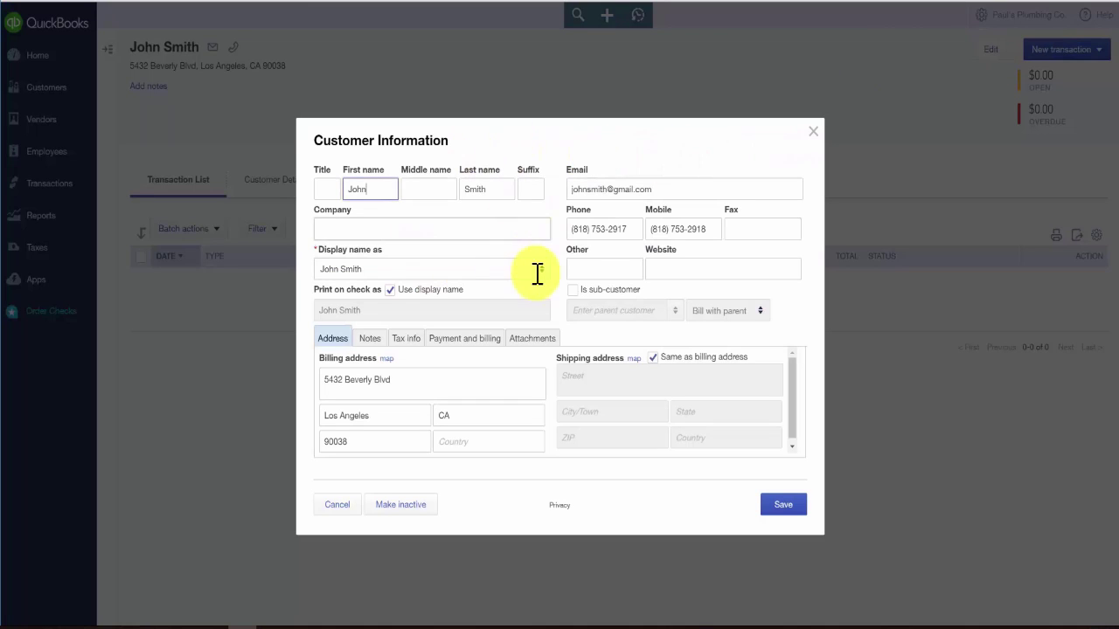
left_click(337, 505)
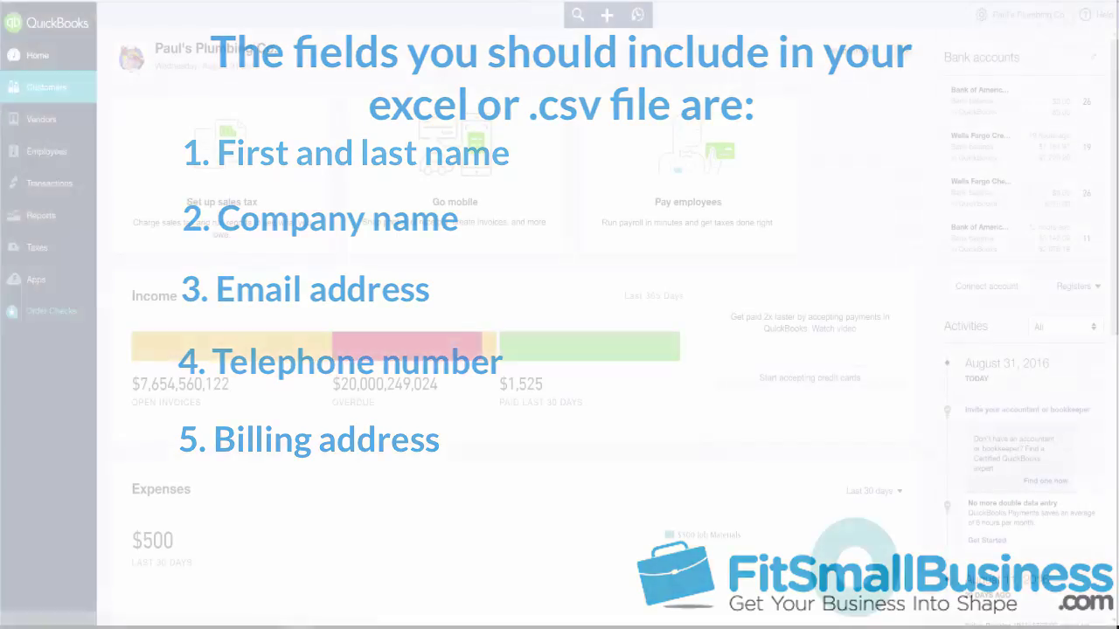
Start importing customers from the customer list.
left_click(31, 92)
scroll(28, 96, "down", 5)
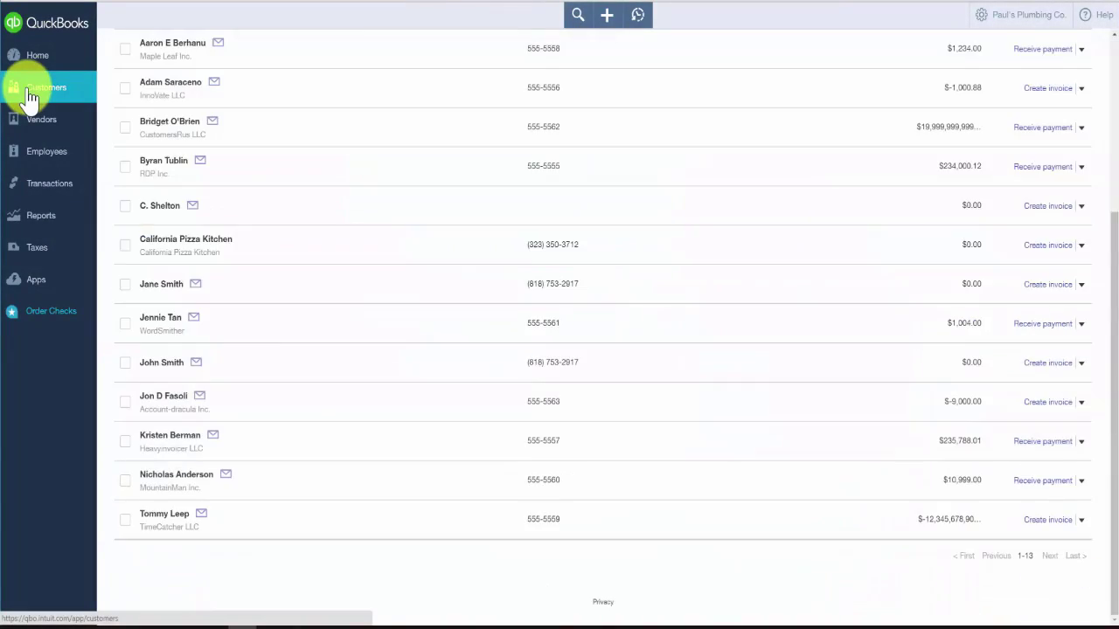
scroll(366, 279, "up", 5)
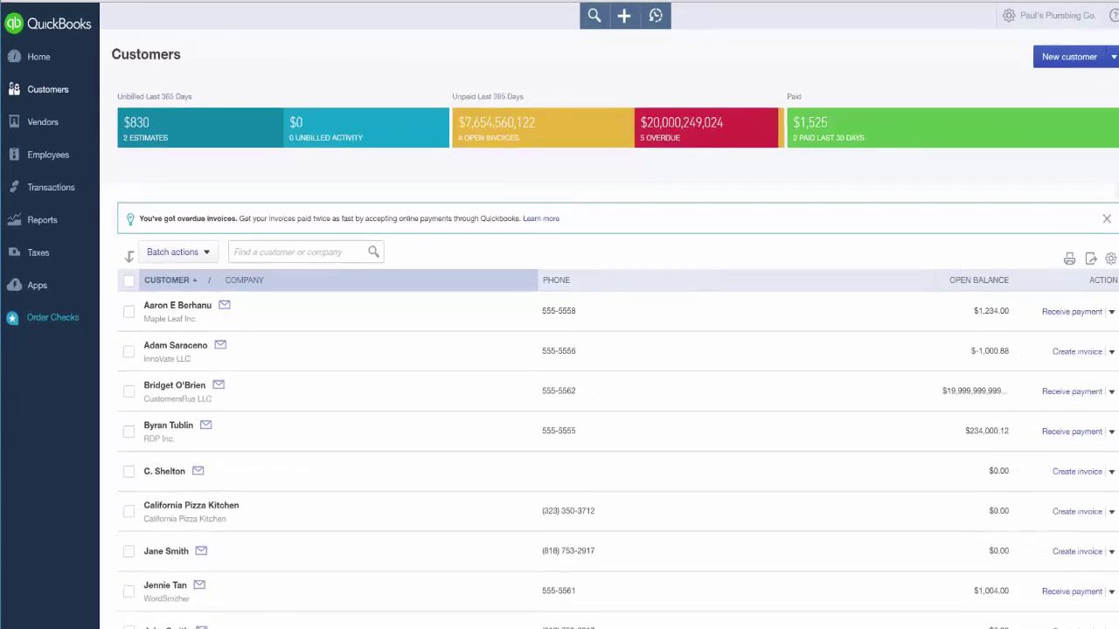
left_click(1114, 57)
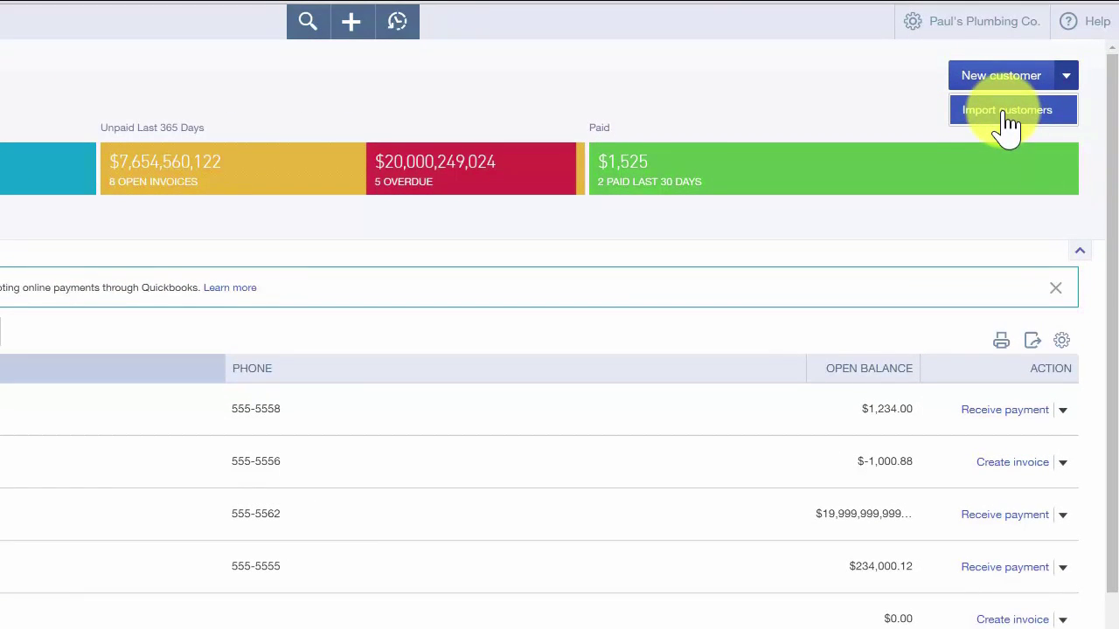
left_click(1007, 111)
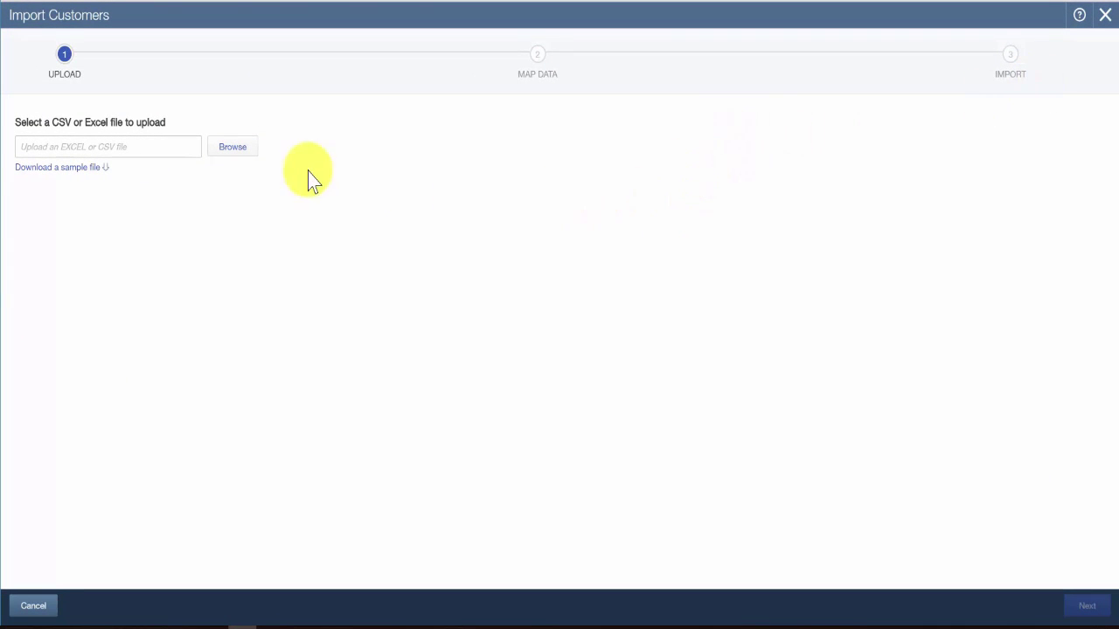
Choose Customer_Sample_File2 as the customer file to upload and continue to mapping its fields.
left_click(222, 150)
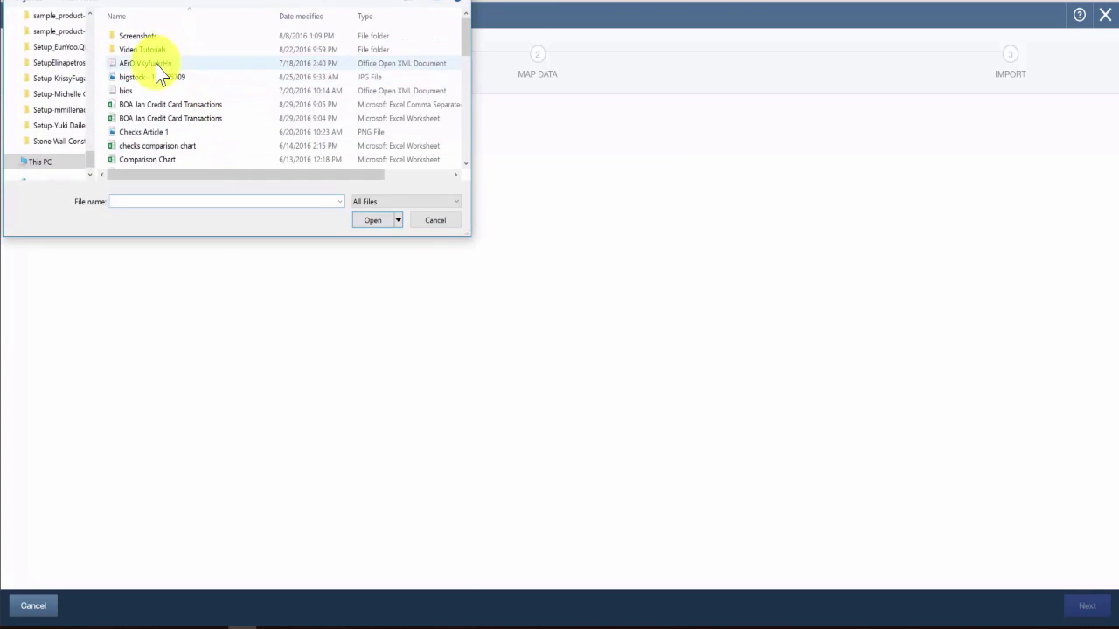
left_click(466, 163)
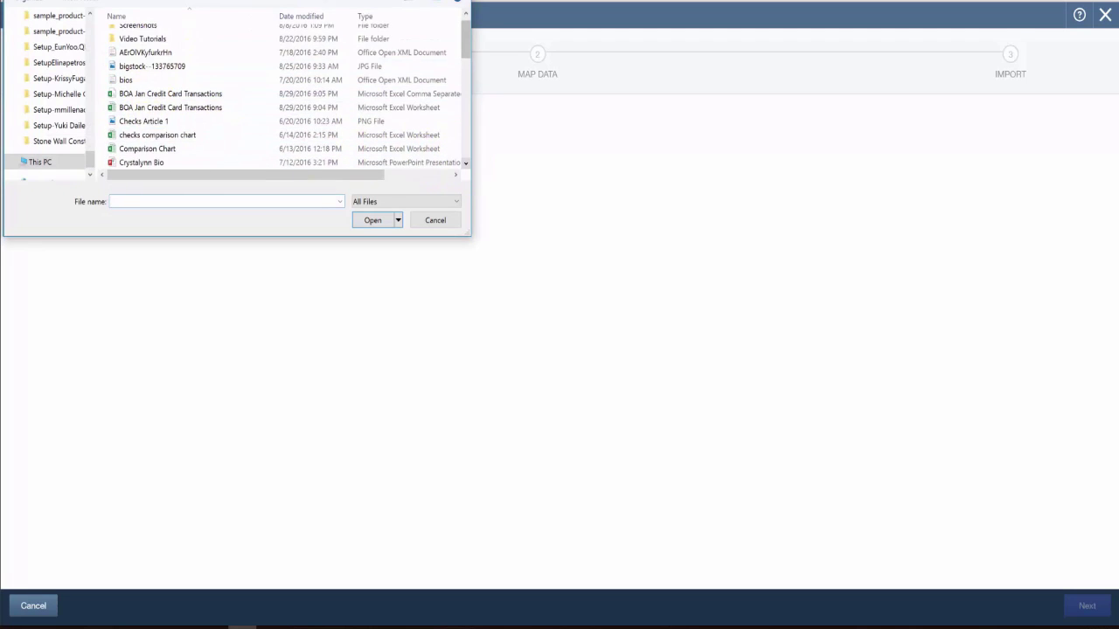
left_click(187, 149)
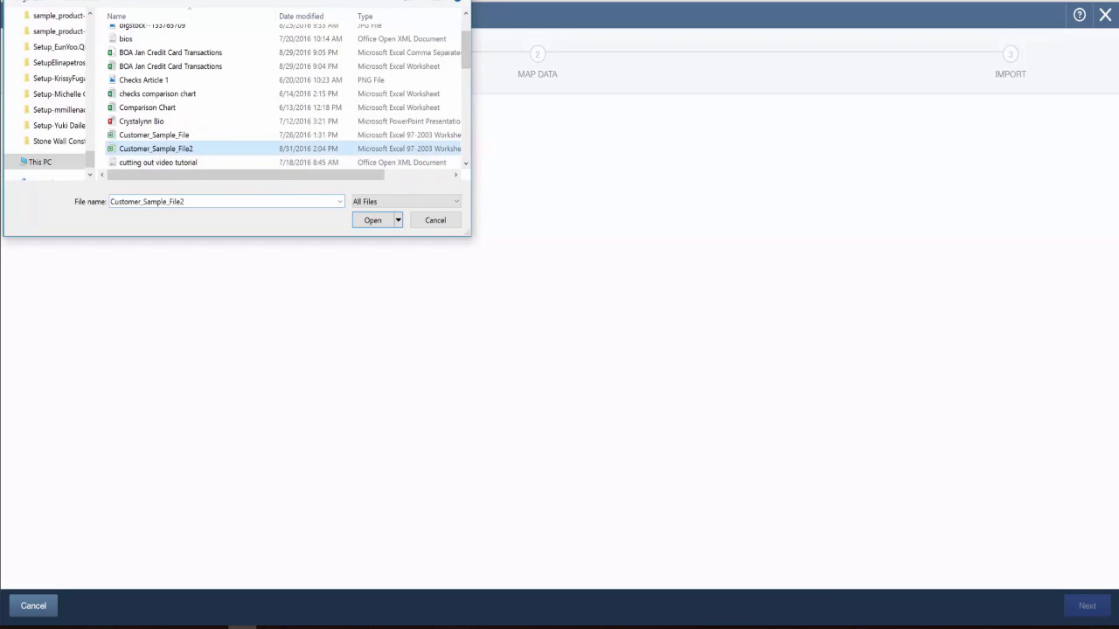
left_click(371, 223)
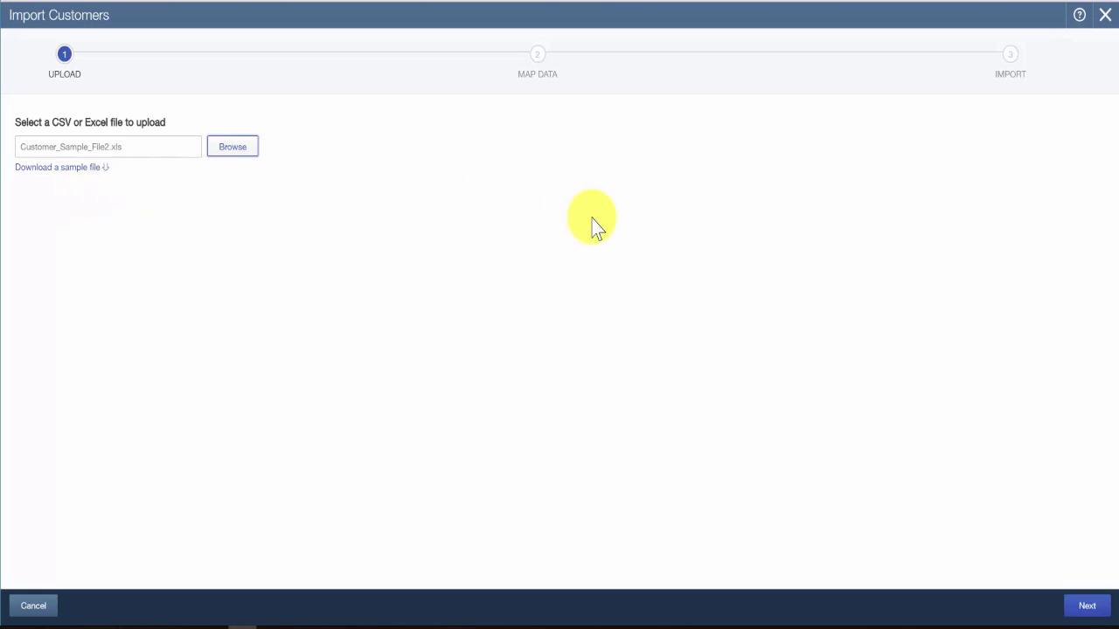
left_click(1093, 610)
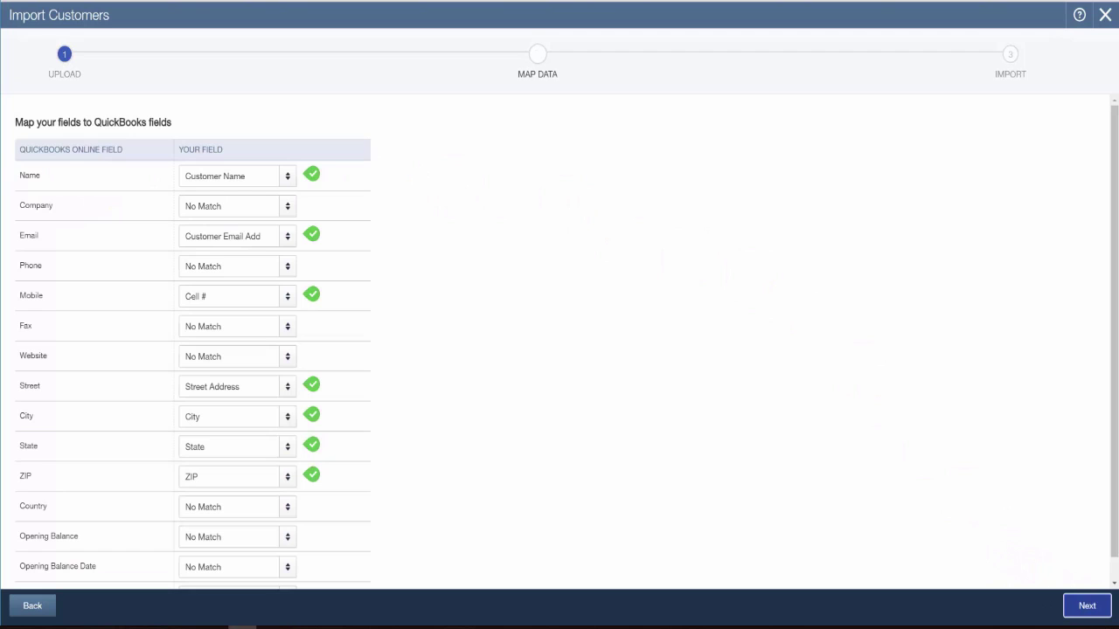
left_click(1093, 609)
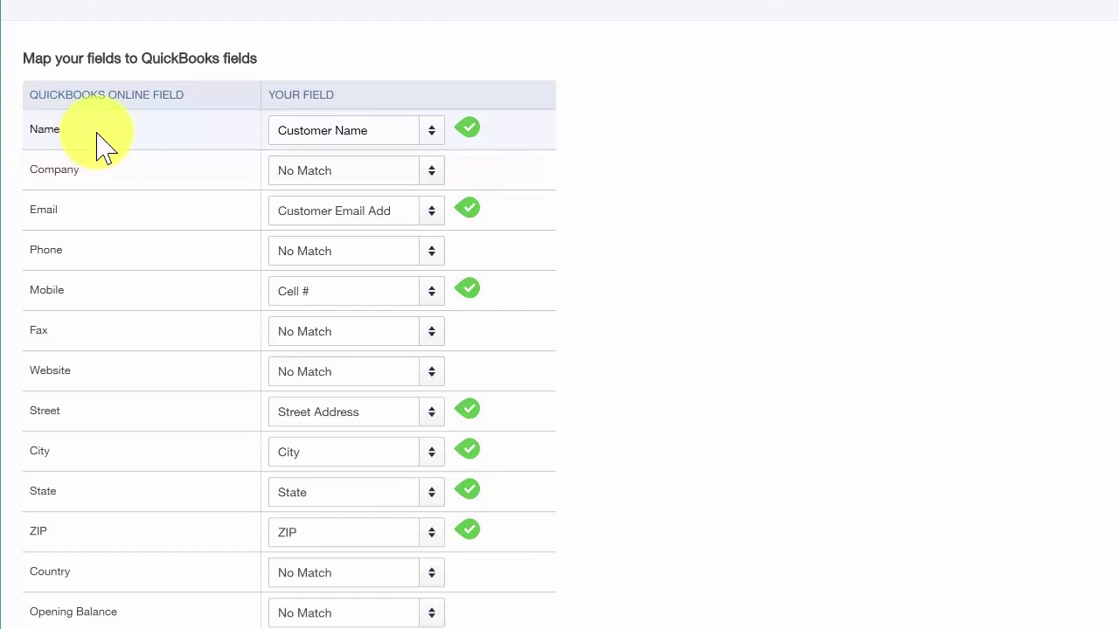
Map the Name field to Customer Name and set the Company field to No Match.
left_click(430, 139)
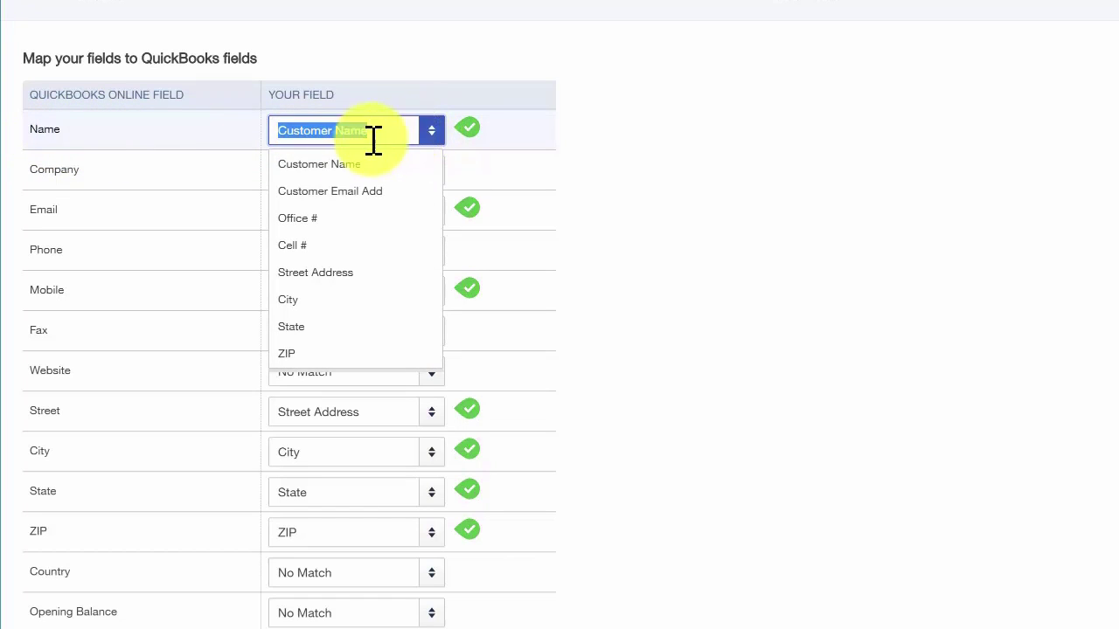
left_click(328, 167)
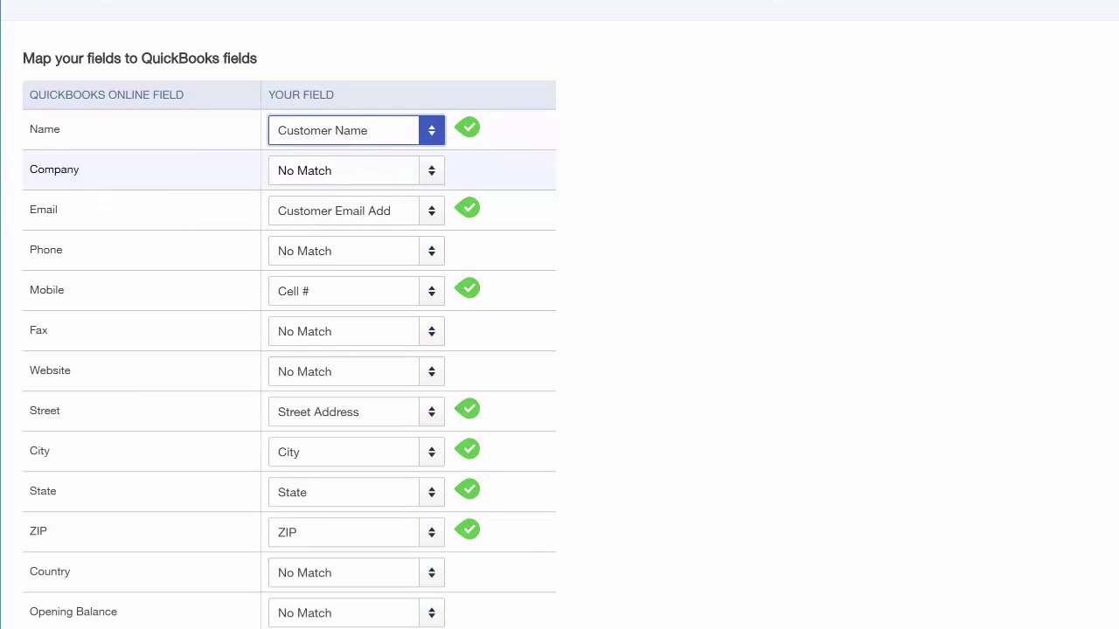
left_click(431, 170)
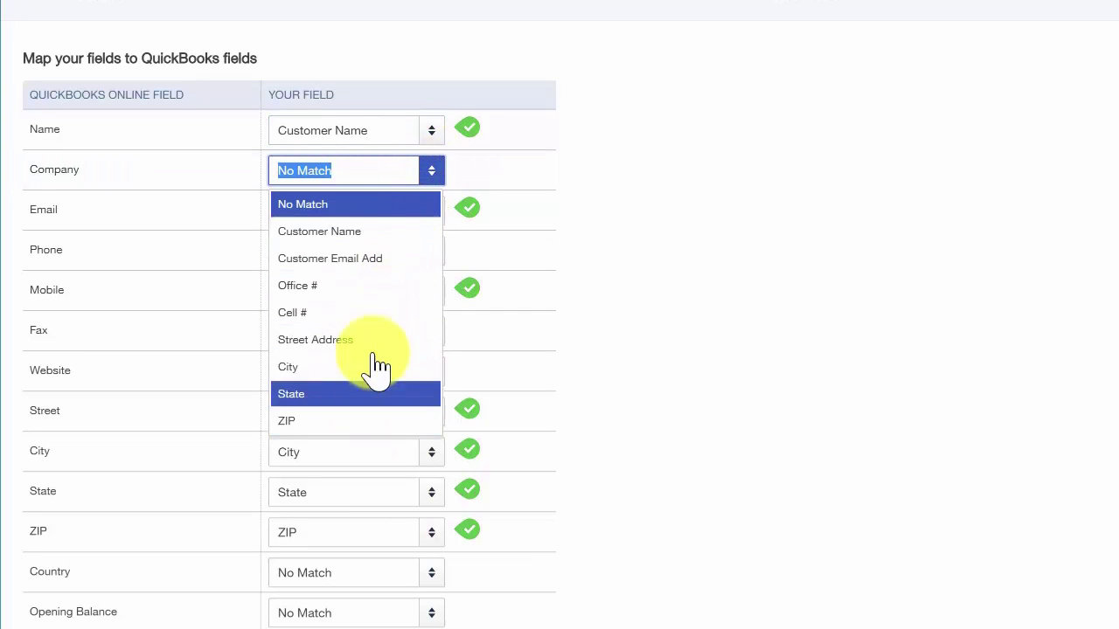
left_click(324, 205)
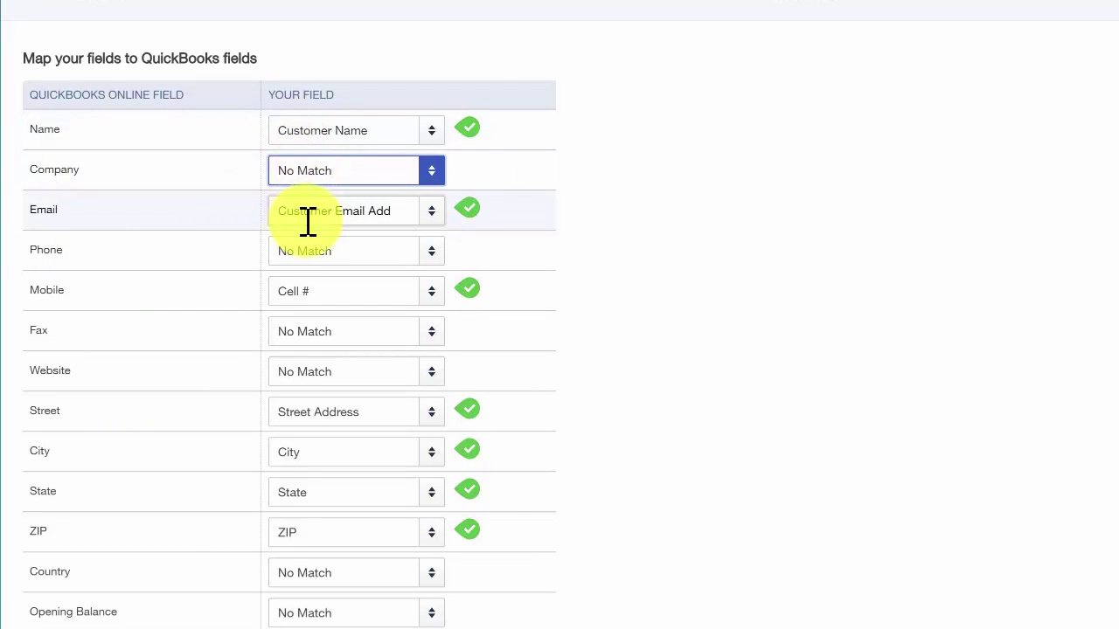
left_click_drag(340, 170, 257, 170)
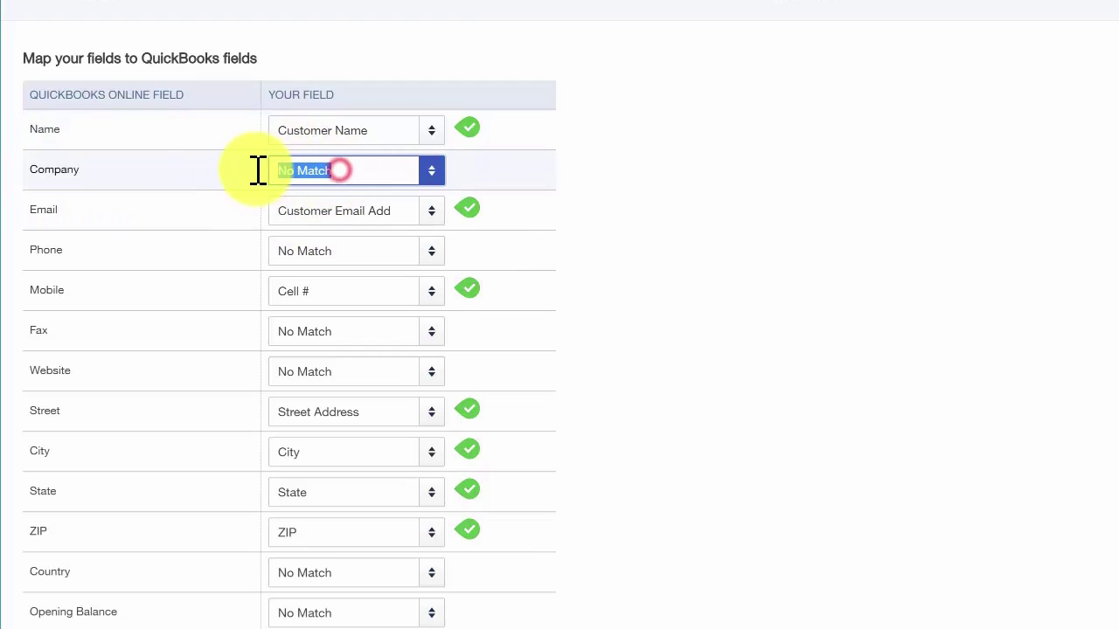
left_click(372, 172)
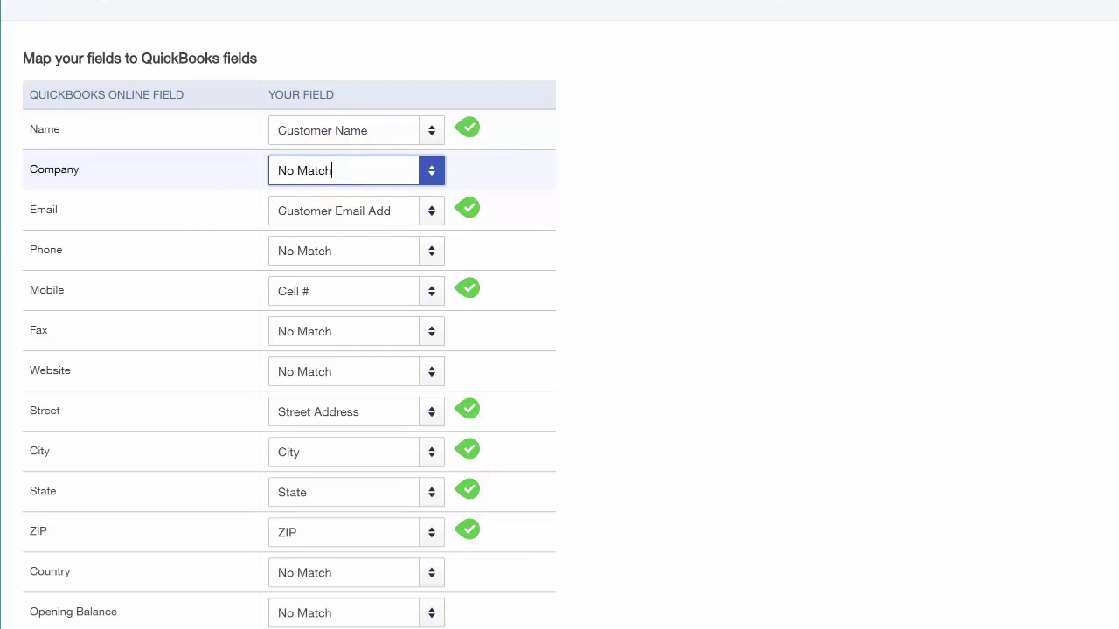
Map Email to Customer Email Add, set Phone to No Match, and keep Mobile mapped to Cell #.
left_click(432, 231)
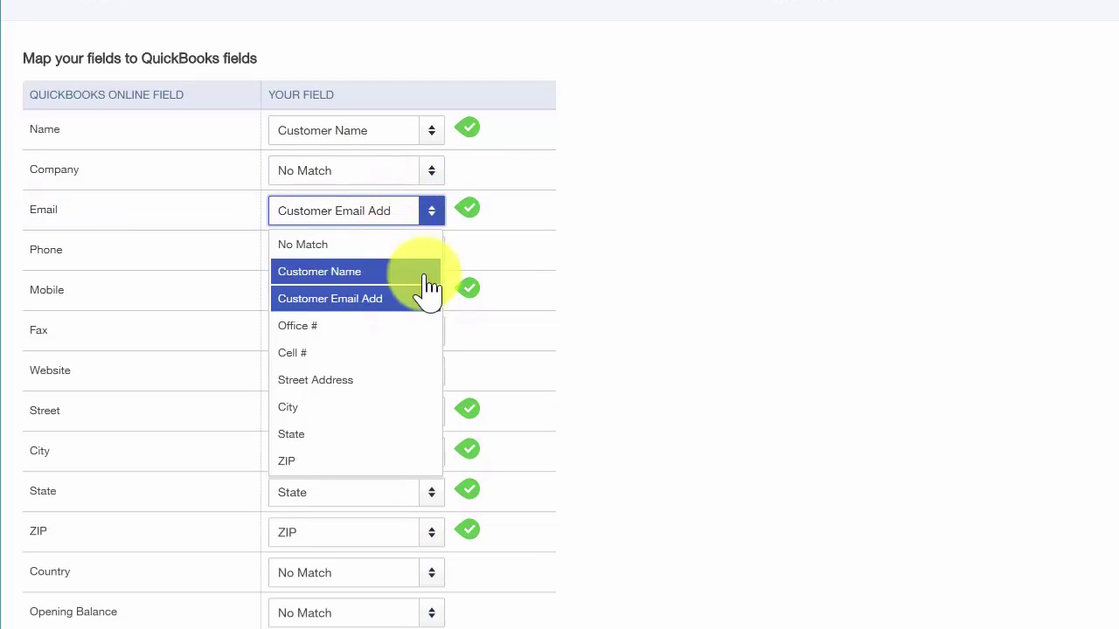
left_click(367, 298)
left_click(432, 259)
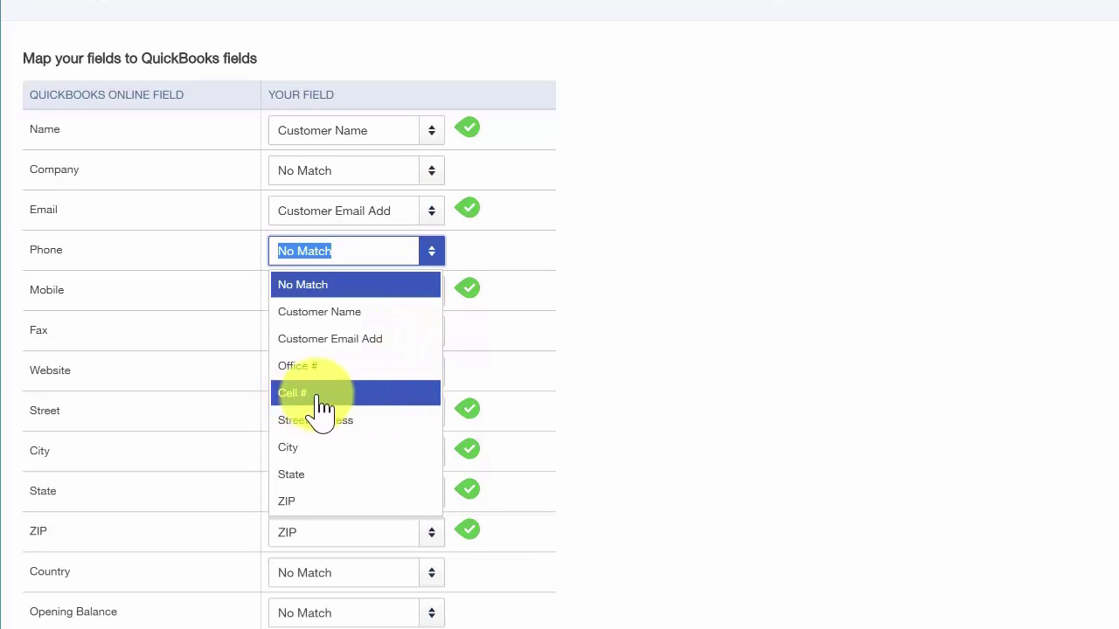
left_click(359, 287)
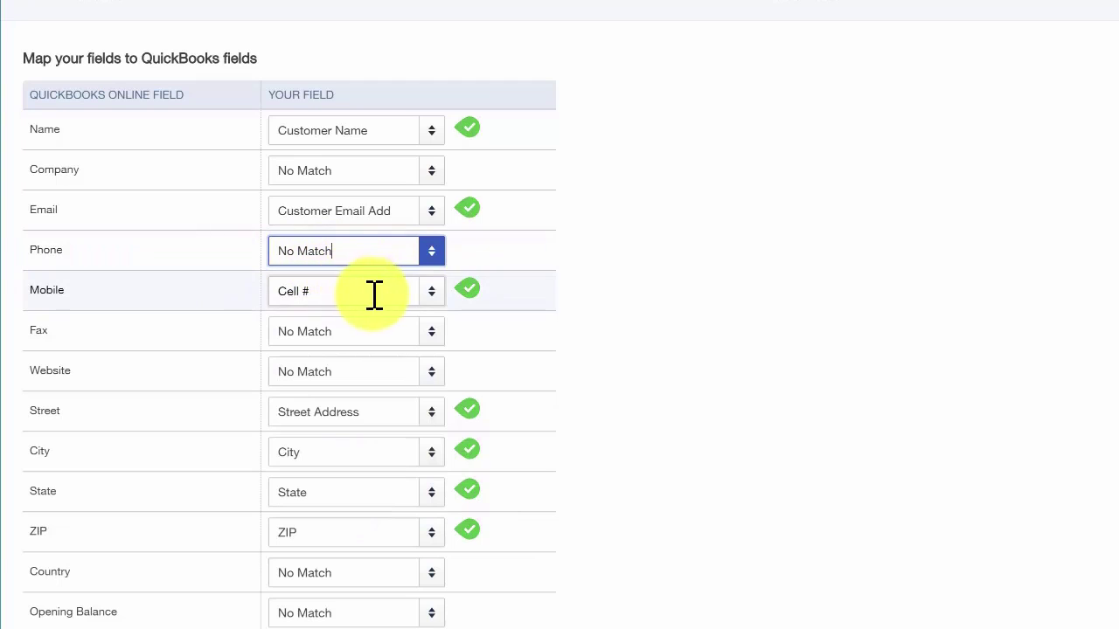
key("Tab")
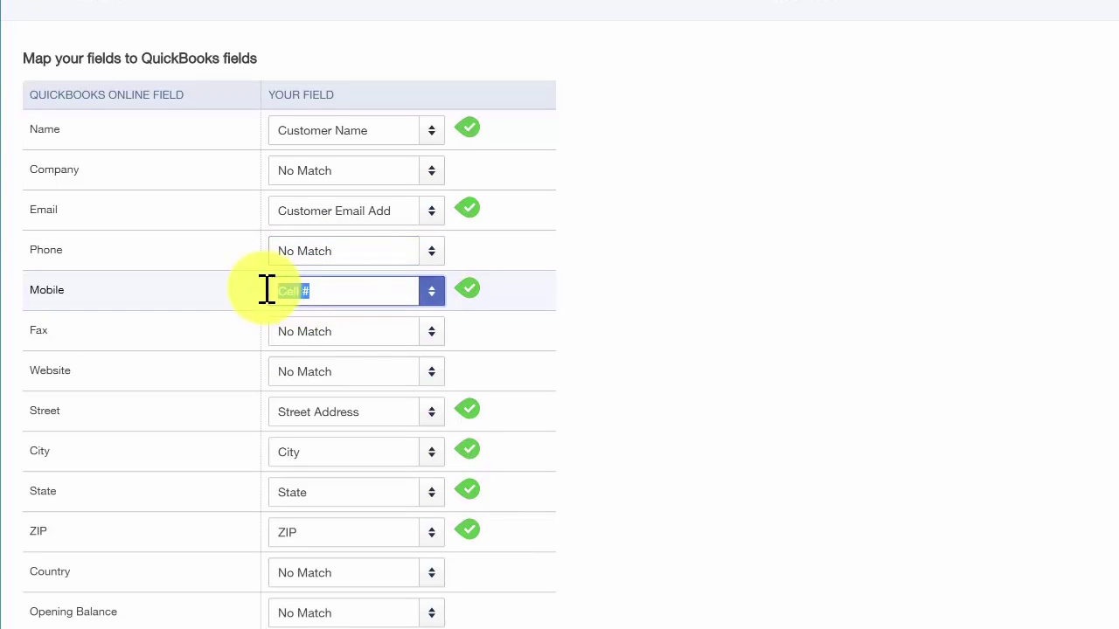
left_click(66, 288)
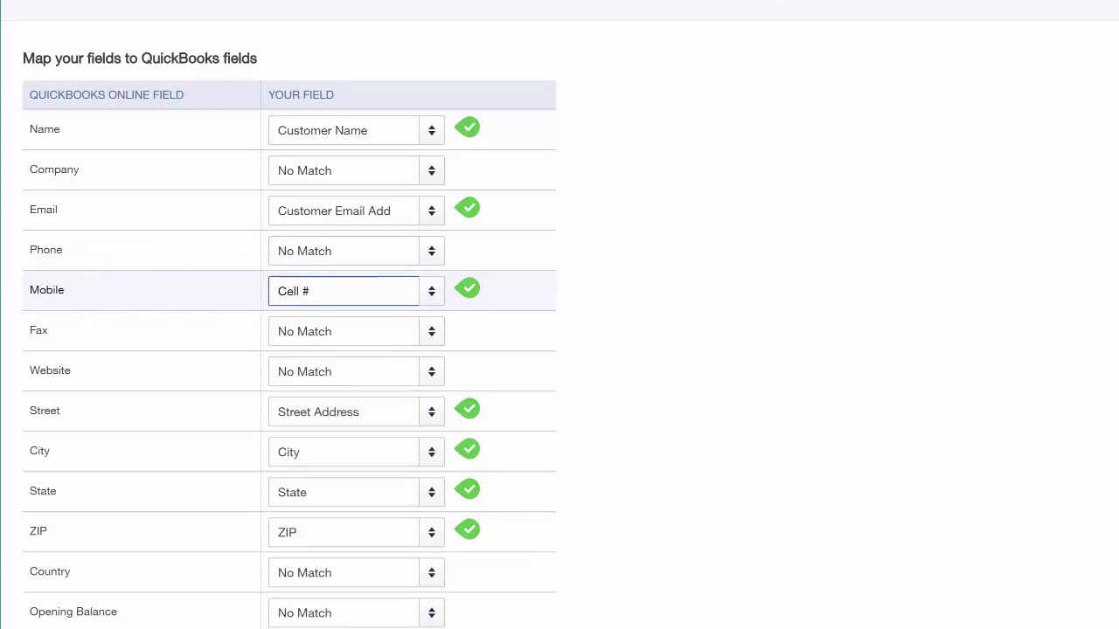
Set the Fax field to No Match and leave the Website field as No Match.
left_click(425, 336)
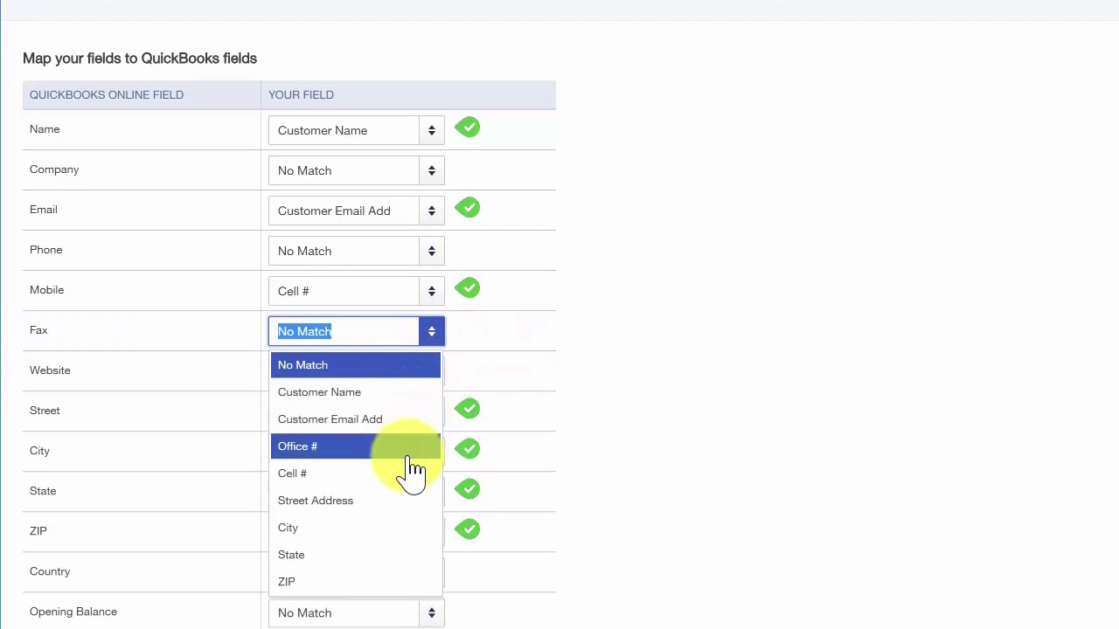
left_click(382, 367)
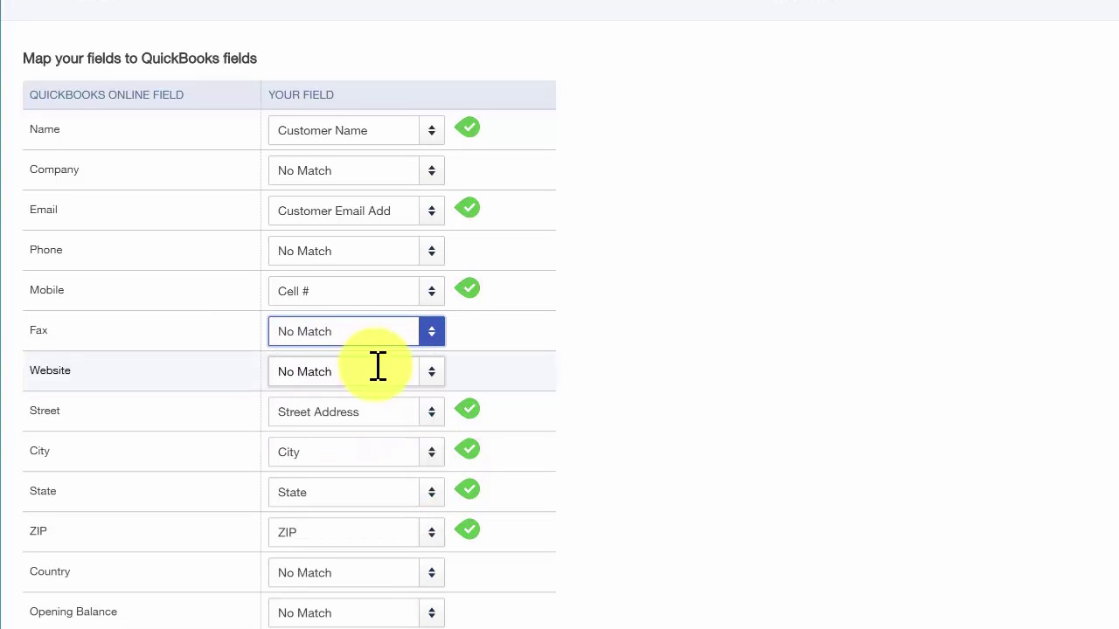
left_click(389, 377)
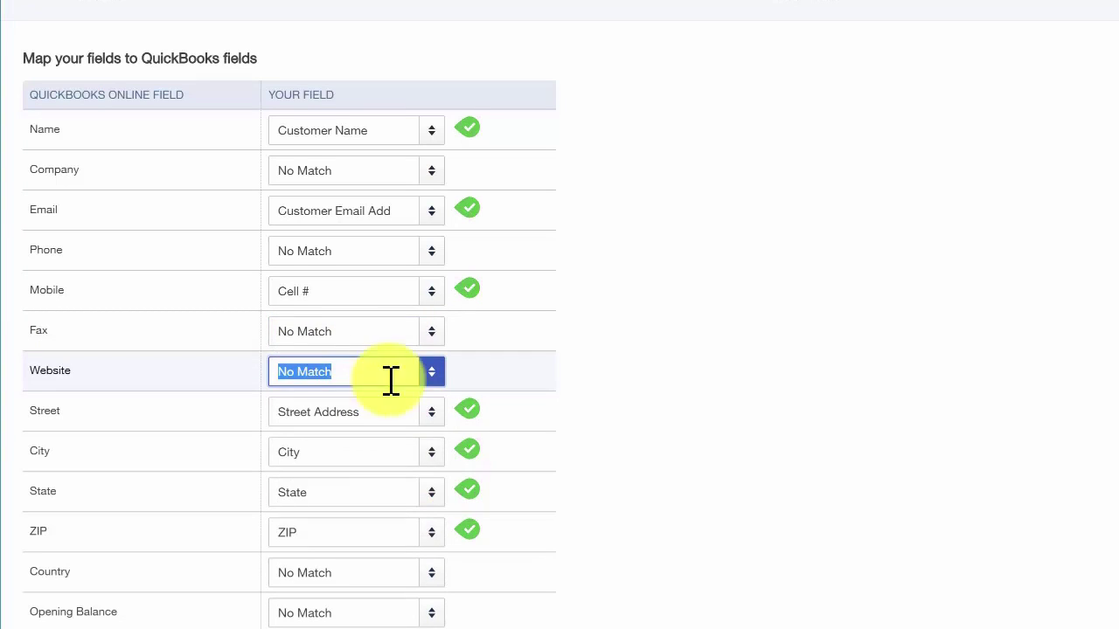
Check the field mappings for Street, City, State and ZIP, and recheck the Name mapping.
scroll(387, 415, "down", 1)
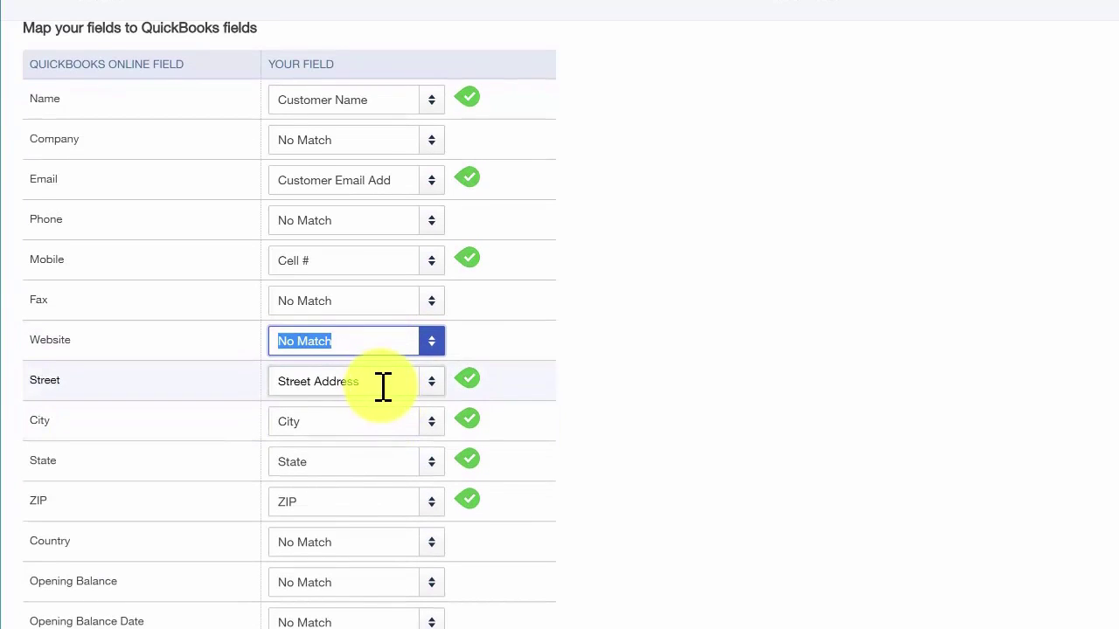
left_click(431, 385)
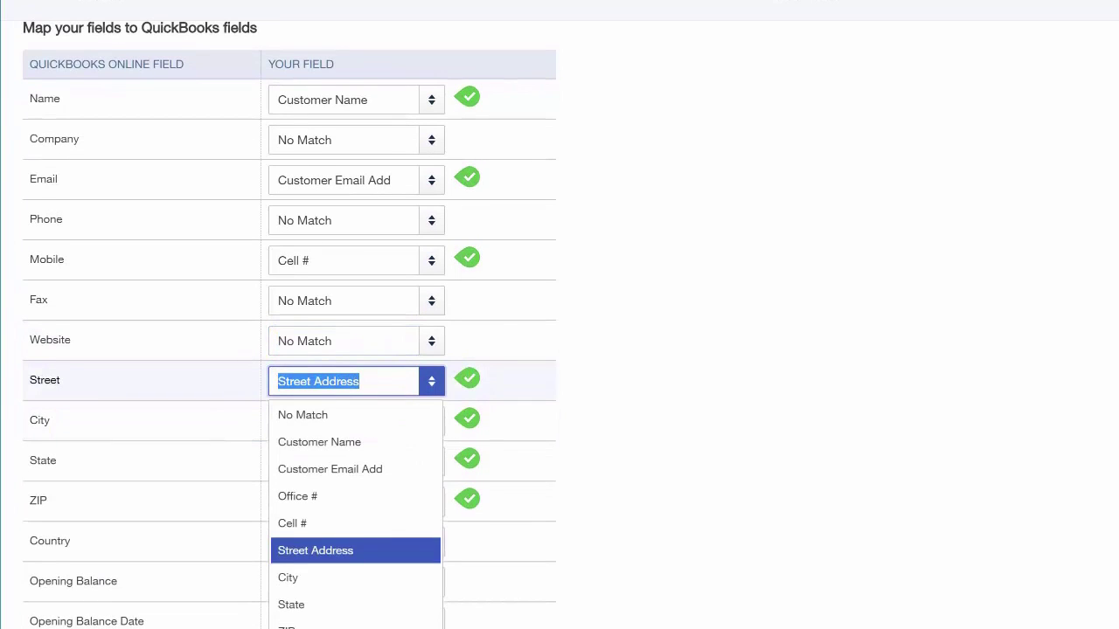
left_click(431, 383)
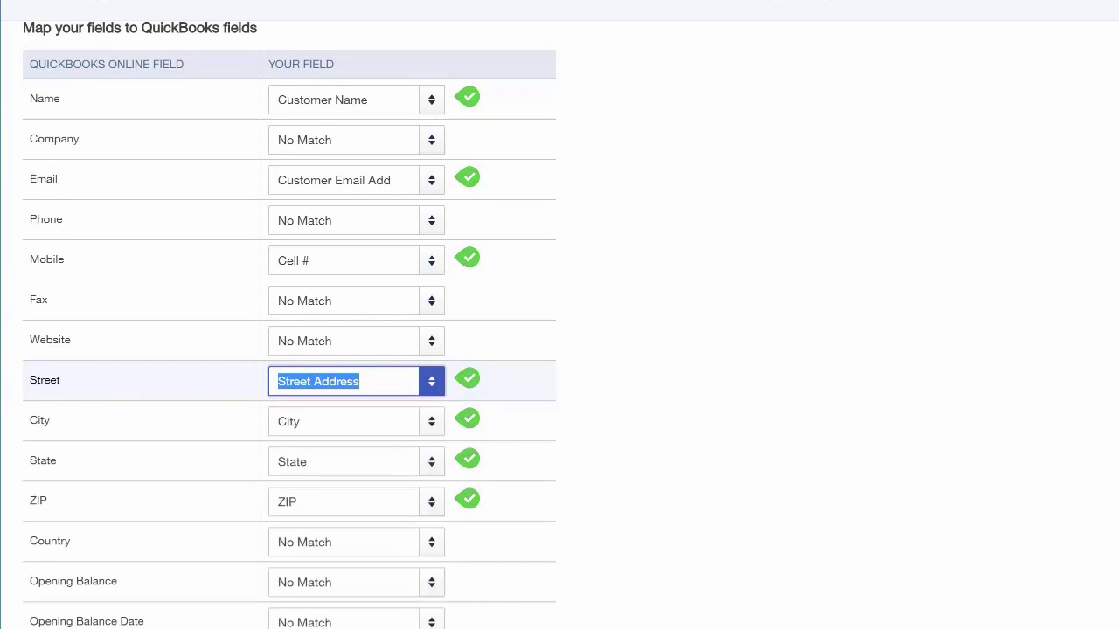
left_click(432, 423)
left_click(432, 423)
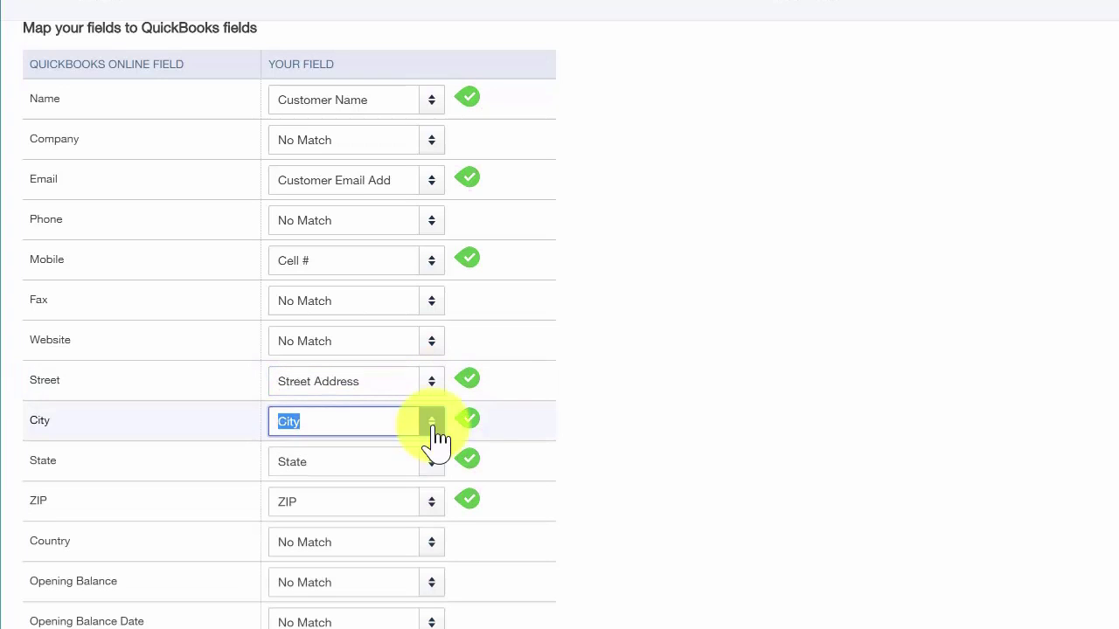
left_click(432, 464)
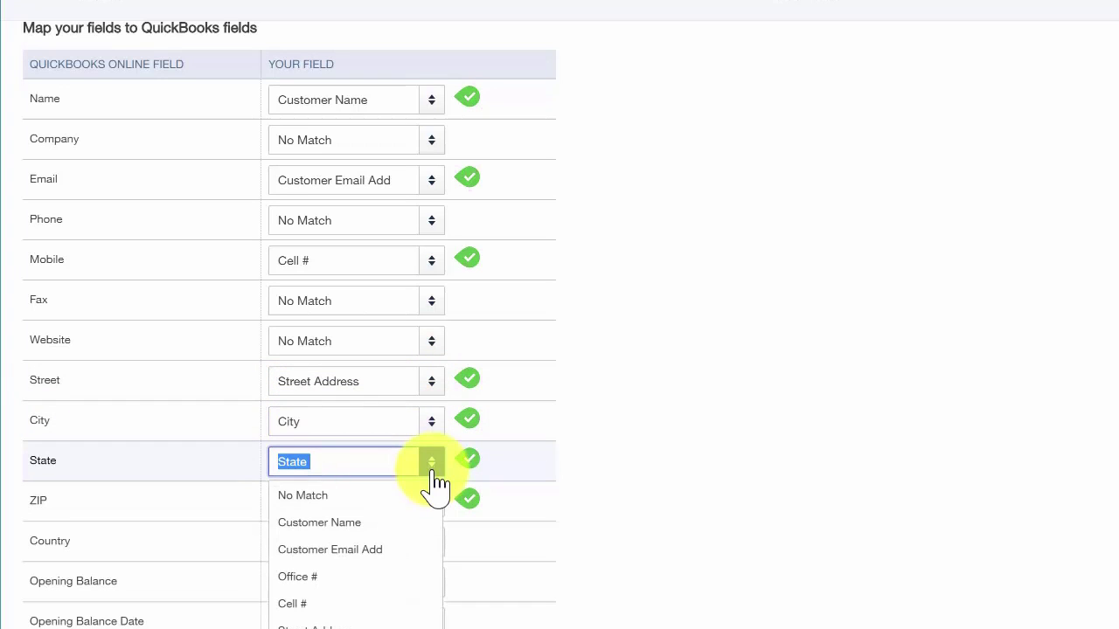
left_click(429, 502)
left_click(429, 502)
left_click(432, 500)
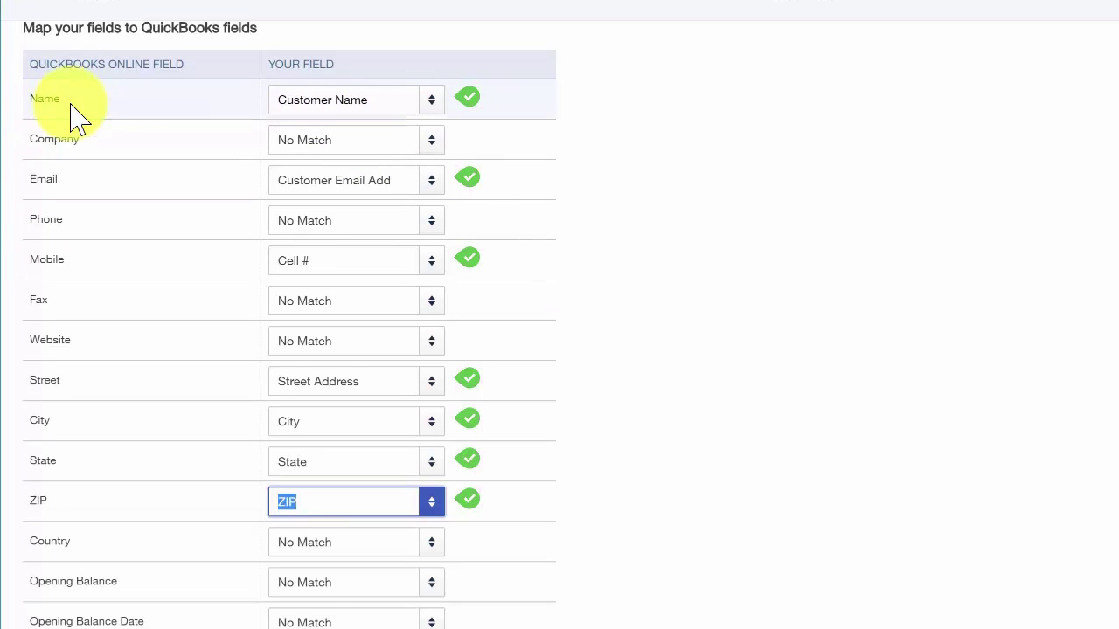
left_click(379, 97)
left_click_drag(371, 100, 276, 100)
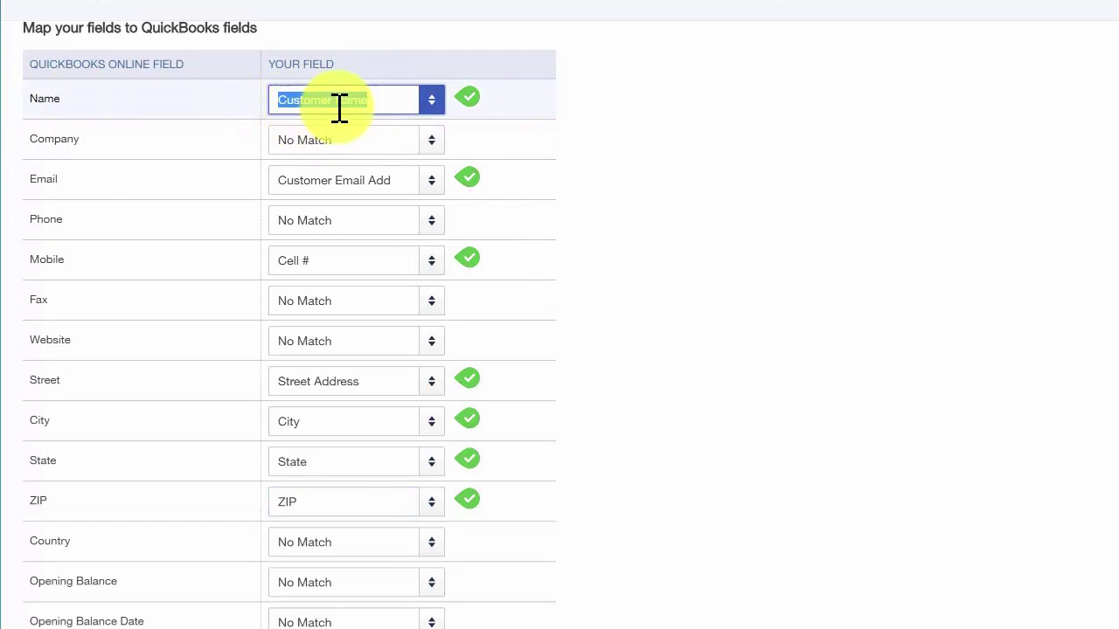
left_click(105, 112)
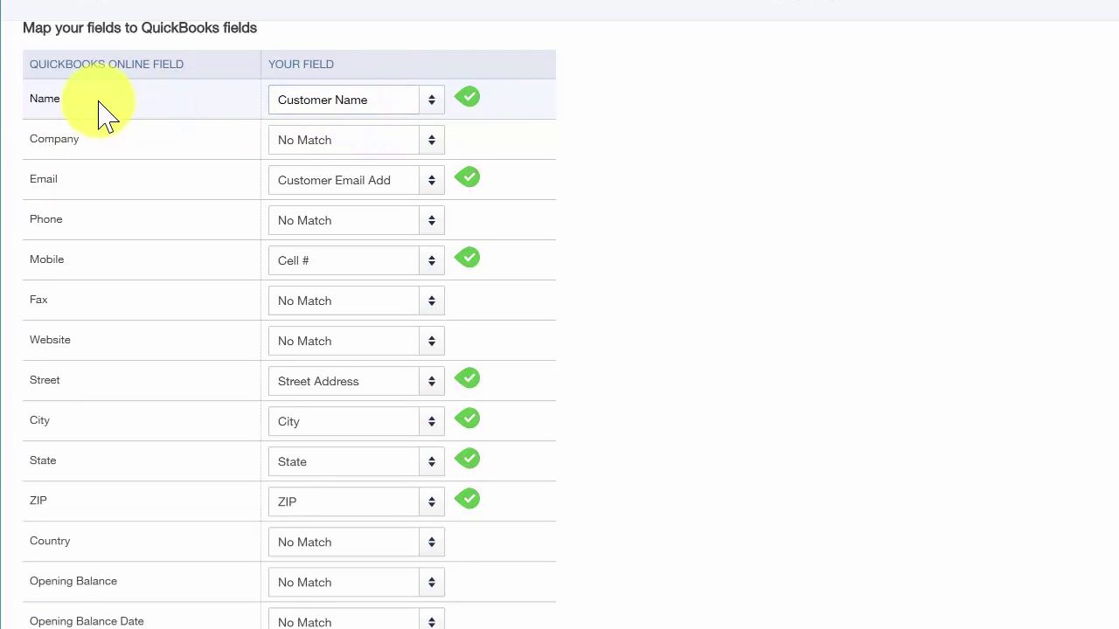
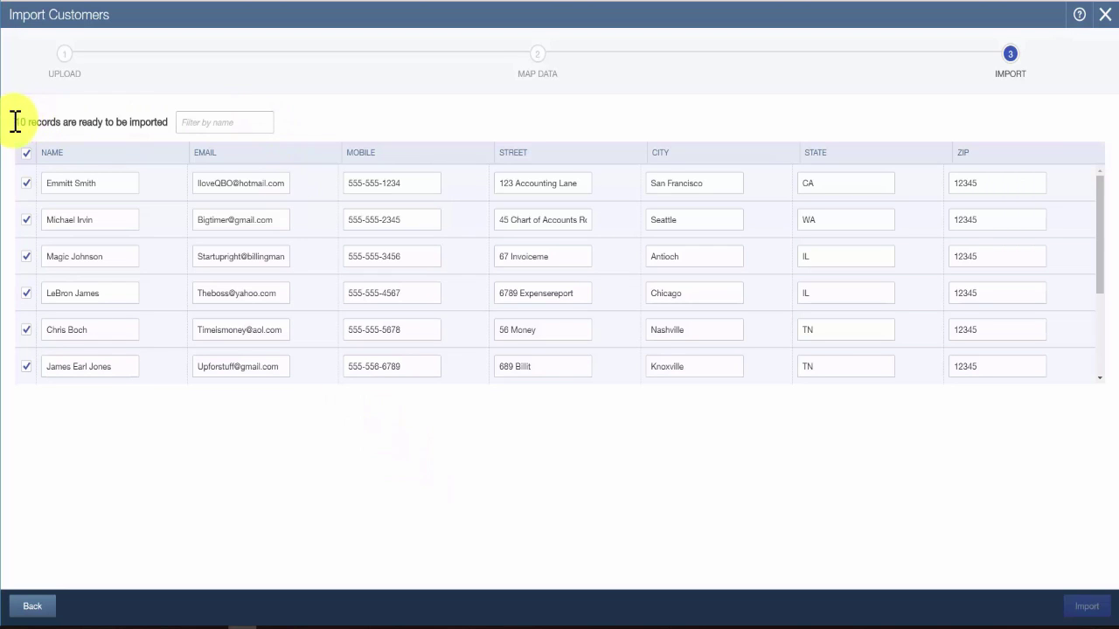
Import the checked customer records, leaving out the sample-data note row, and return to the customer list.
left_click_drag(16, 122, 58, 119)
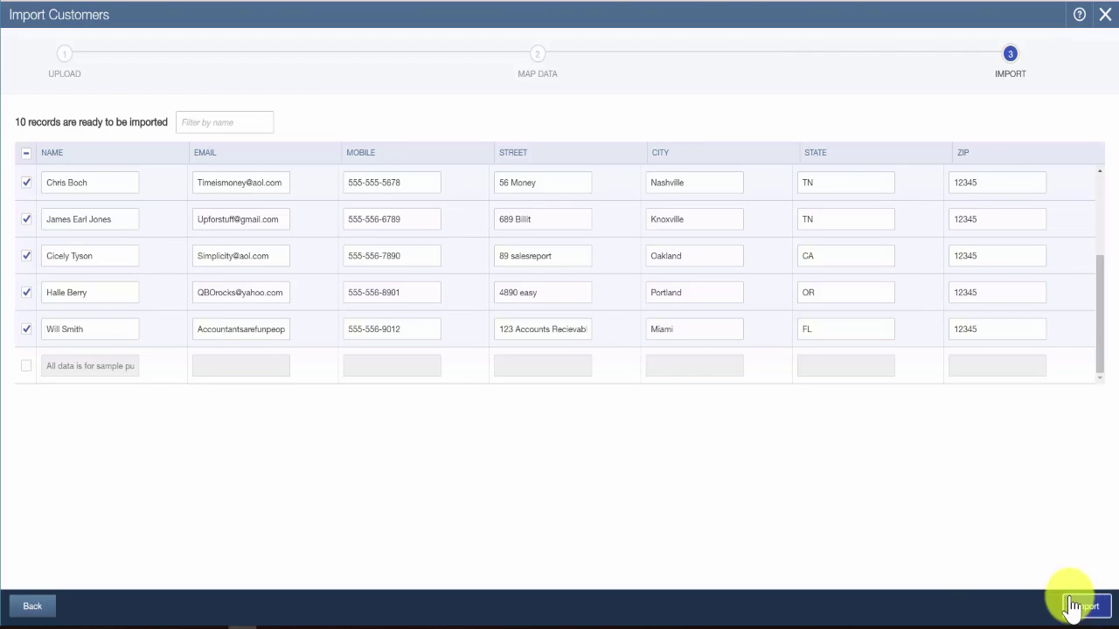
left_click(1083, 606)
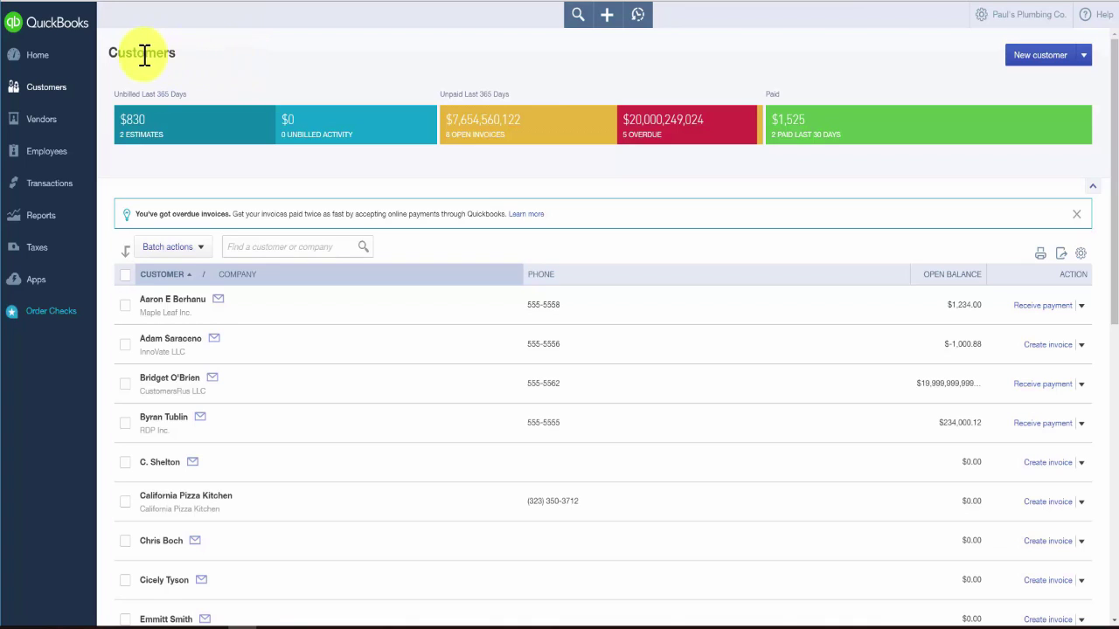
left_click_drag(112, 54, 178, 55)
left_click(200, 57)
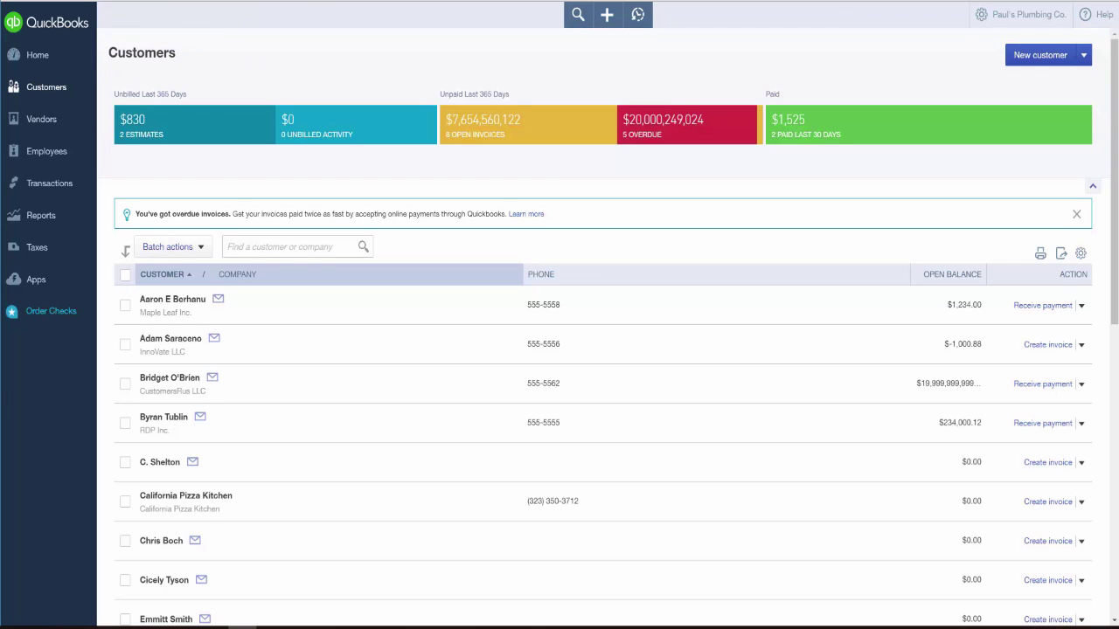
Open the Maple Leaf Inc. customer's information for editing, look over the e-mail and contact details, and save.
left_click(169, 306)
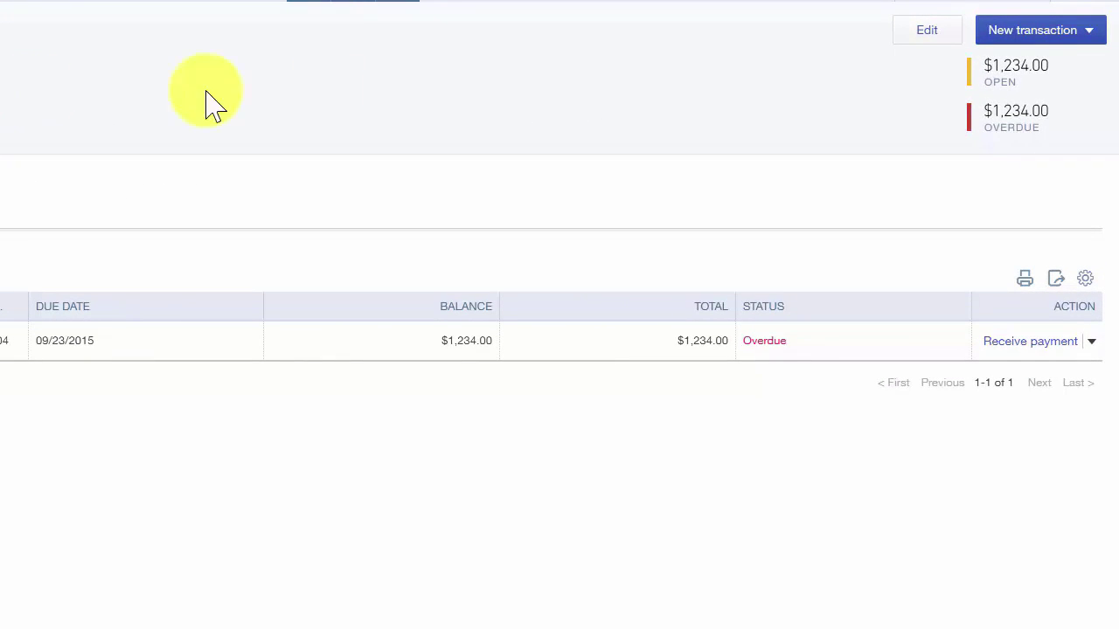
left_click(927, 33)
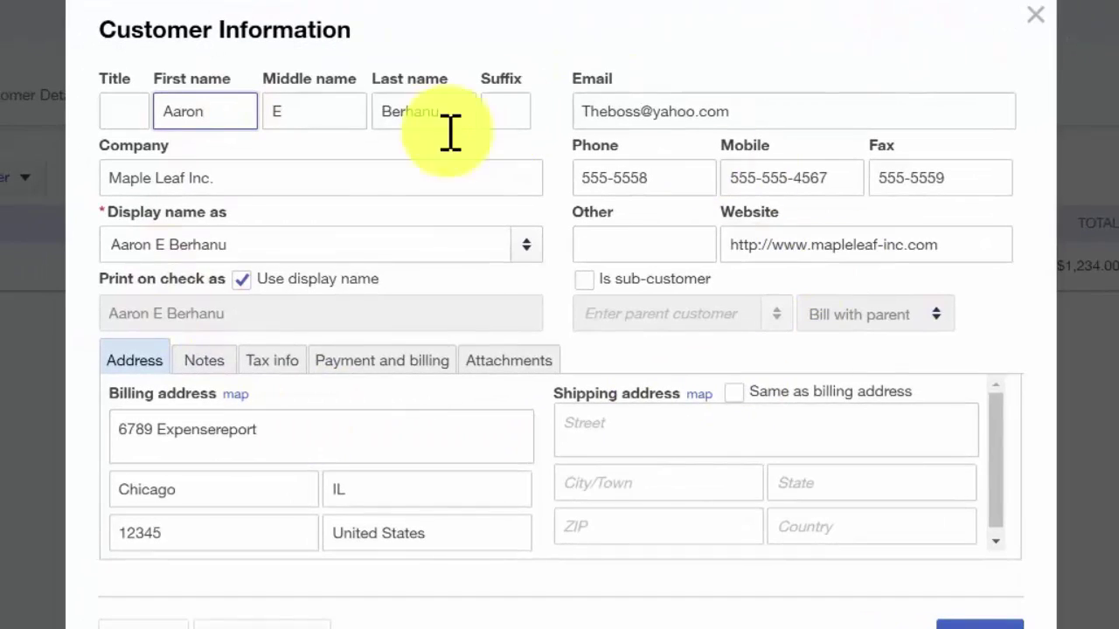
triple_click(793, 119)
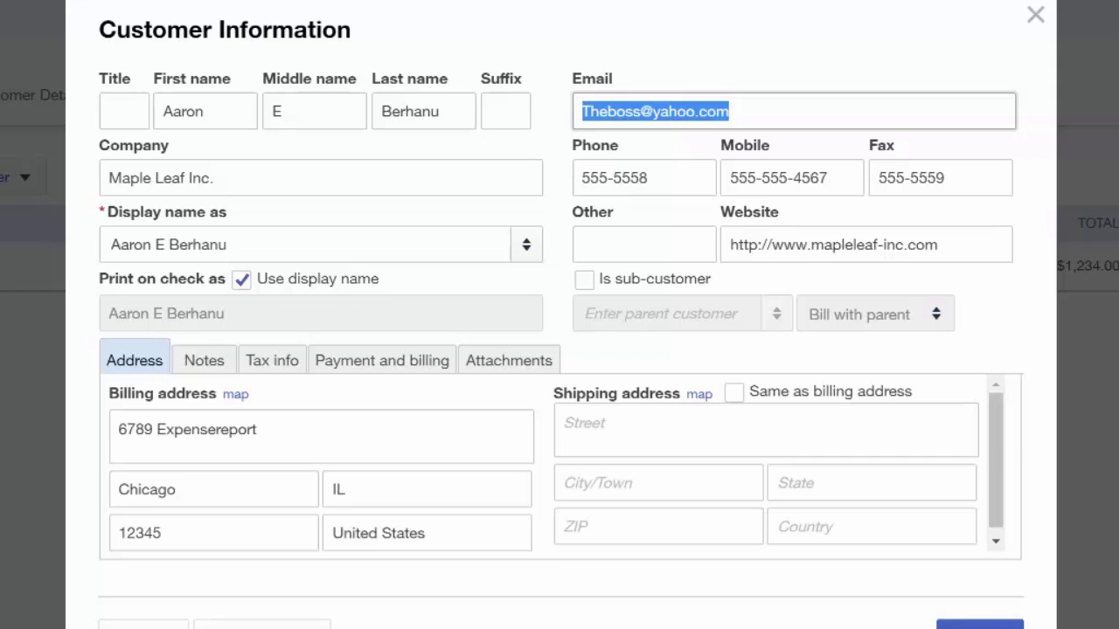
left_click(979, 624)
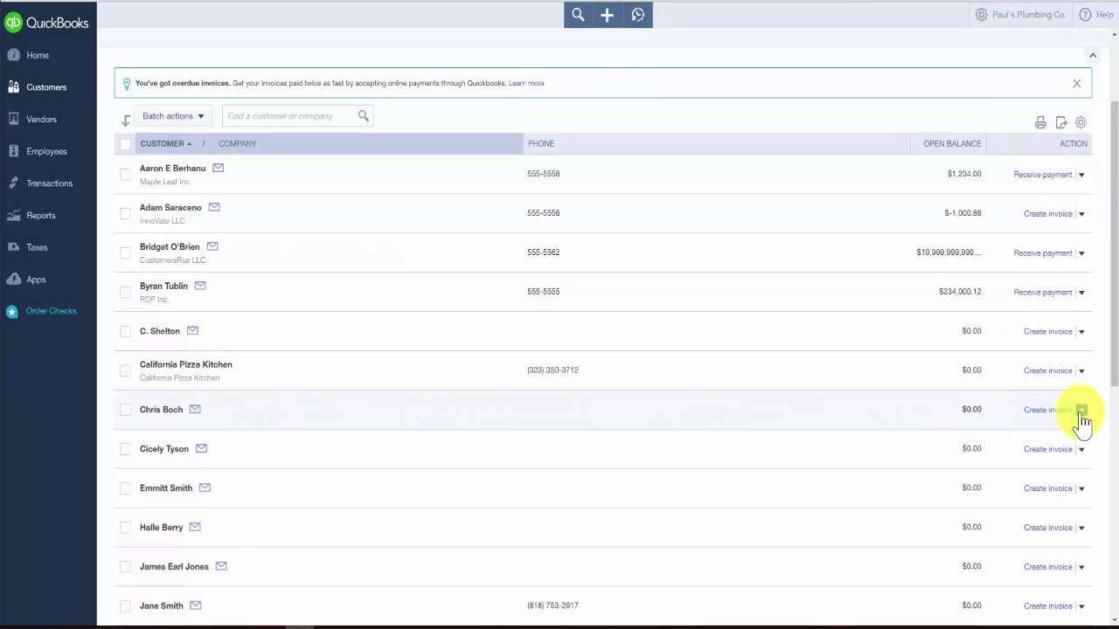
Make the imported customer listed just below California Pizza Kitchen inactive and check the customer list.
left_click(1082, 410)
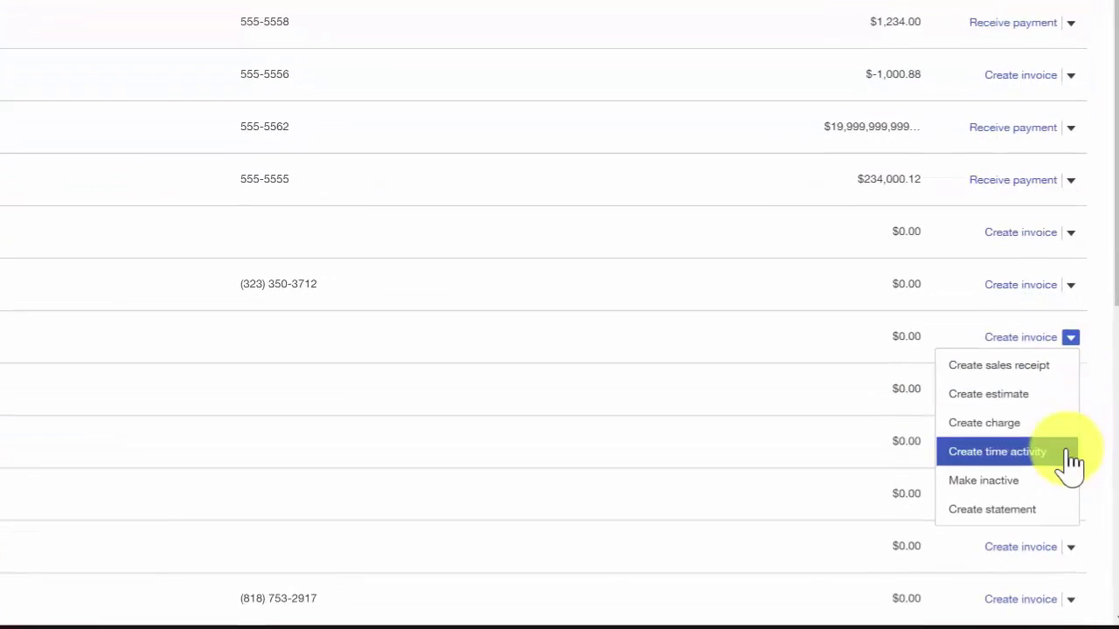
left_click(1036, 495)
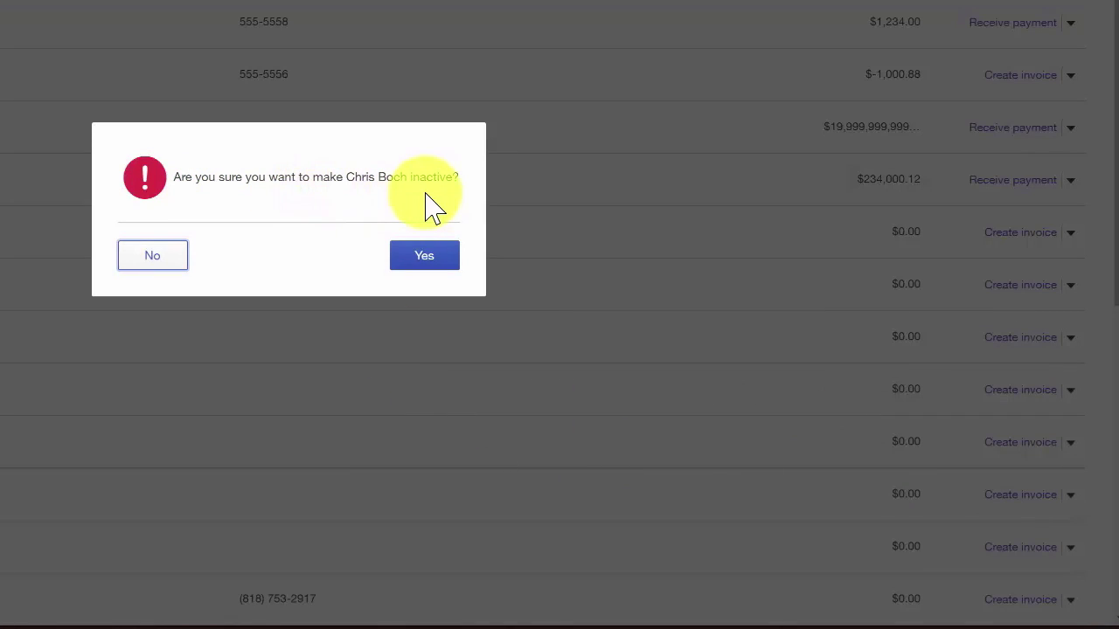
left_click(428, 262)
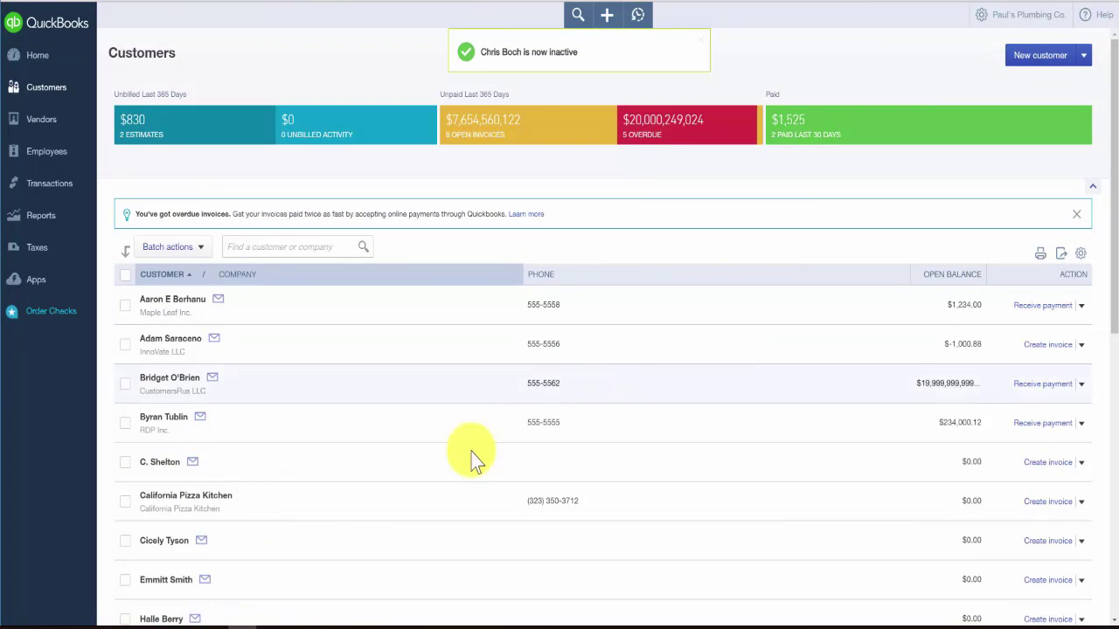
scroll(223, 454, "down", 2)
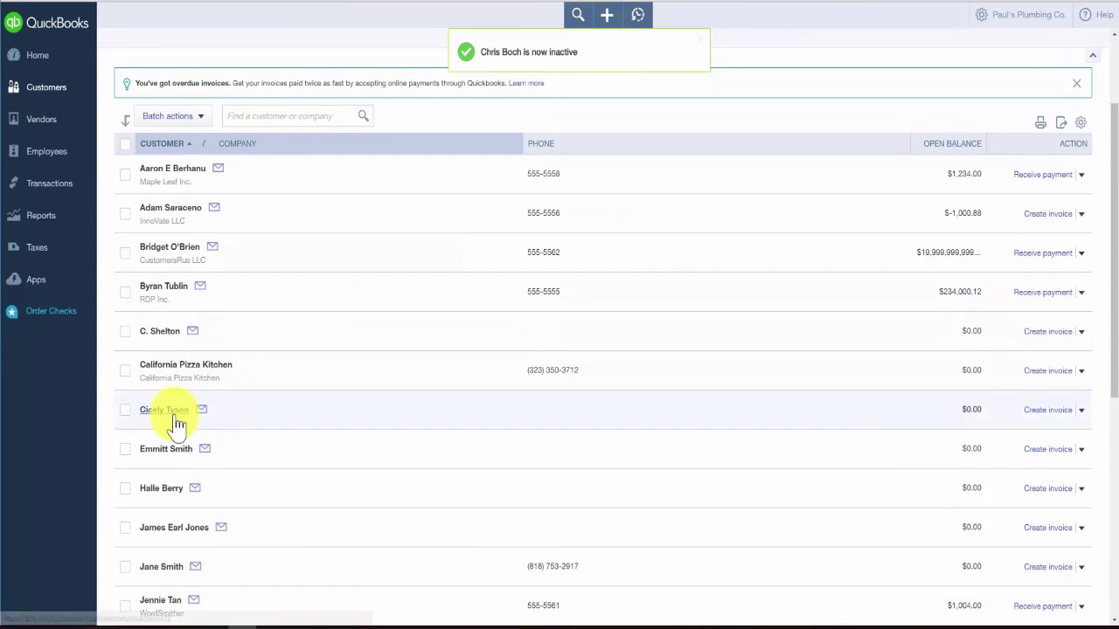